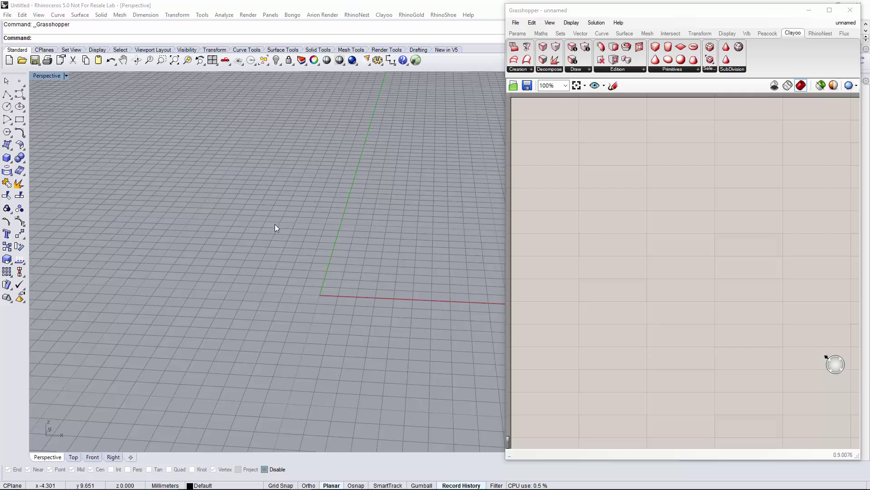
- Place a ClayTruncatedCone on the canvas, previewing a faceted truncated cone in Perspective
{"action": "left_click", "coordinate": [622, 182]}
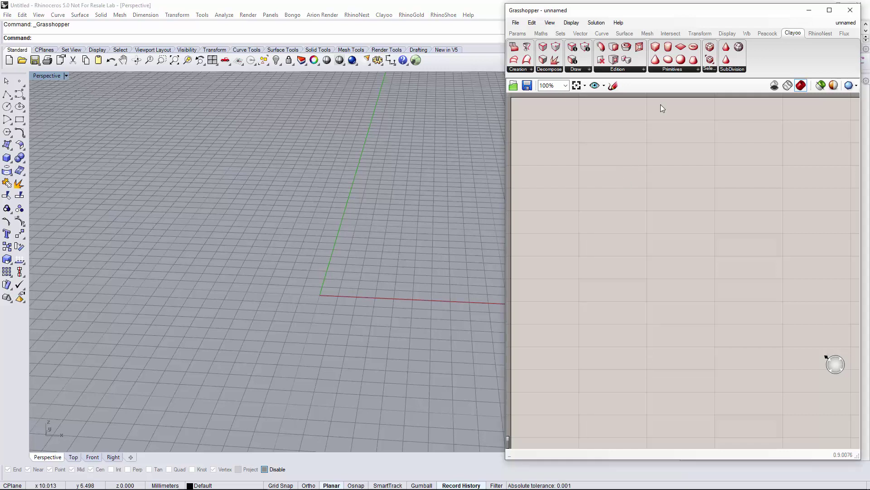
{"action": "left_click_drag", "start_coordinate": [694, 61], "coordinate": [655, 241]}
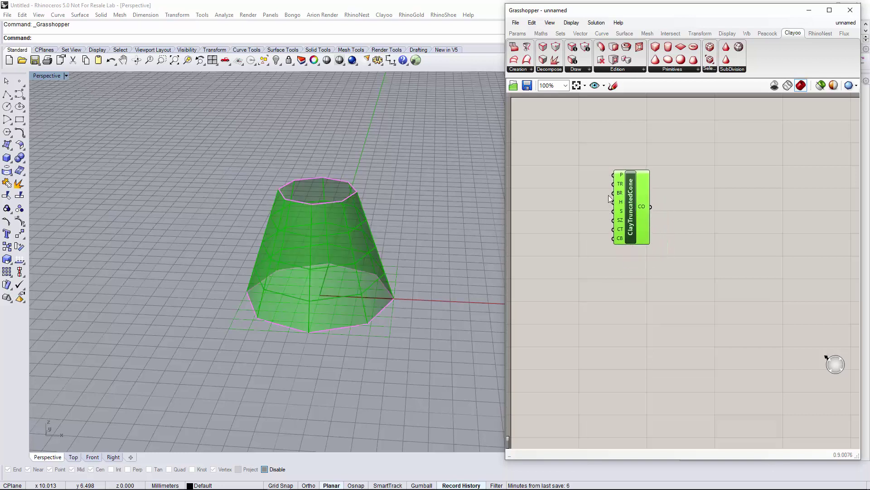
{"action": "scroll", "coordinate": [610, 197], "scroll_direction": "up", "scroll_amount": 4}
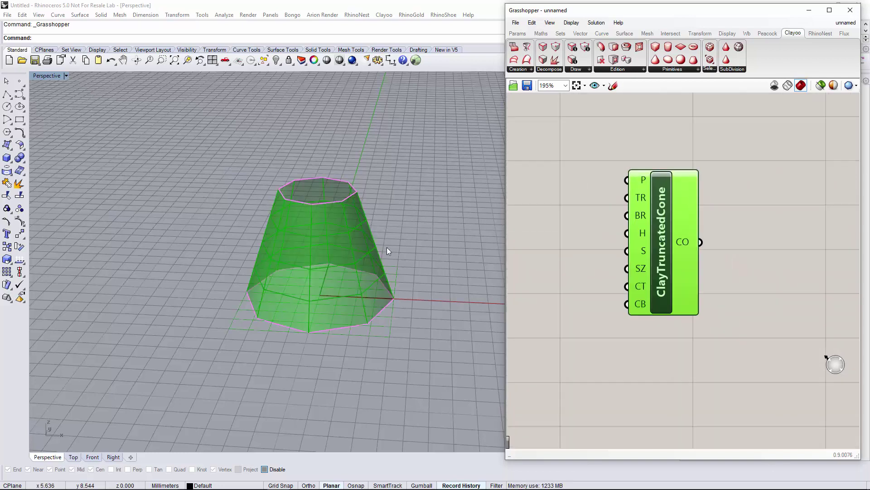
{"action": "right_click_drag", "start_coordinate": [387, 247], "coordinate": [350, 252]}
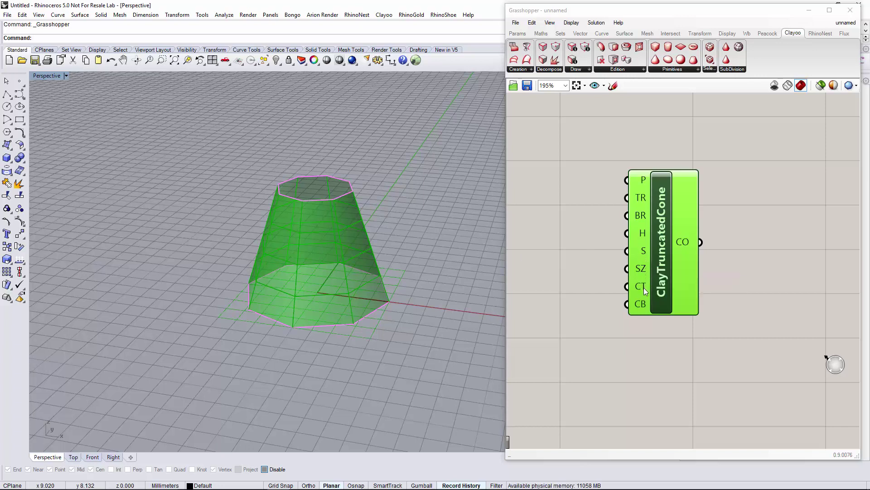
- Set the cone's bottom cap input CB to Polygonal
{"action": "right_click", "coordinate": [643, 302]}
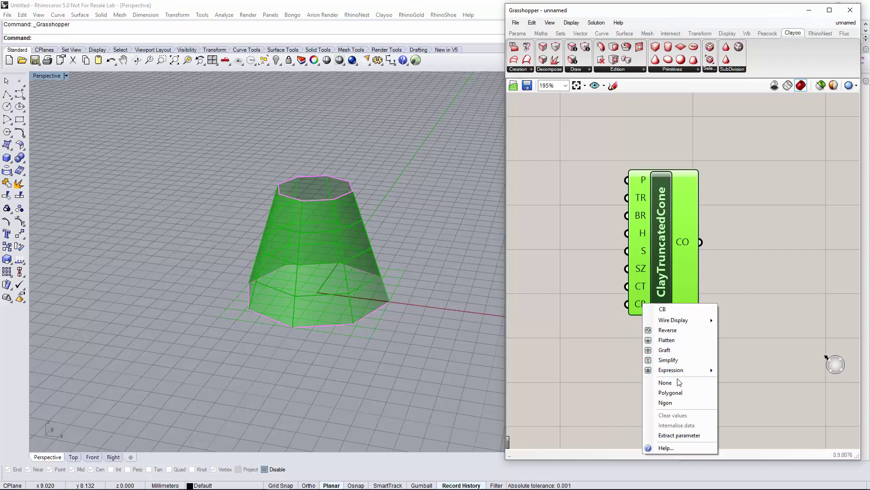
{"action": "left_click", "coordinate": [670, 393]}
{"action": "right_click_drag", "start_coordinate": [345, 272], "coordinate": [355, 345]}
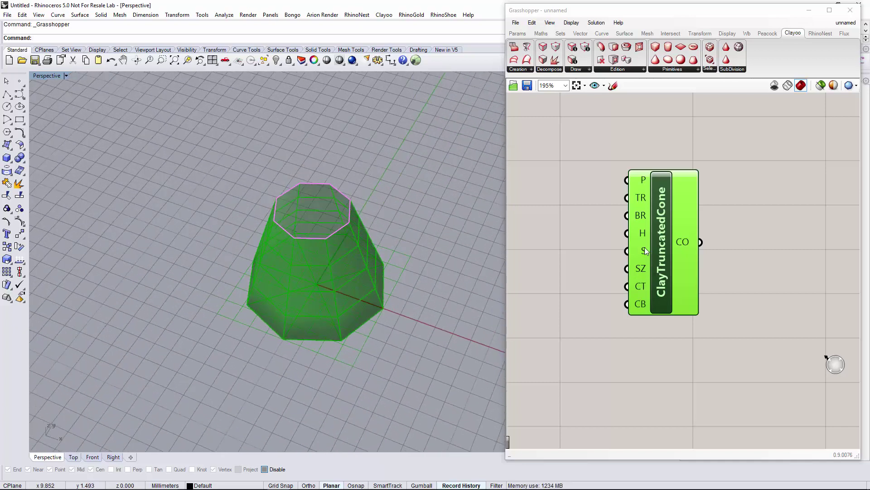
- Set the top radius TR to 6 so the cone flares into a wide bowl
{"action": "right_click", "coordinate": [649, 199]}
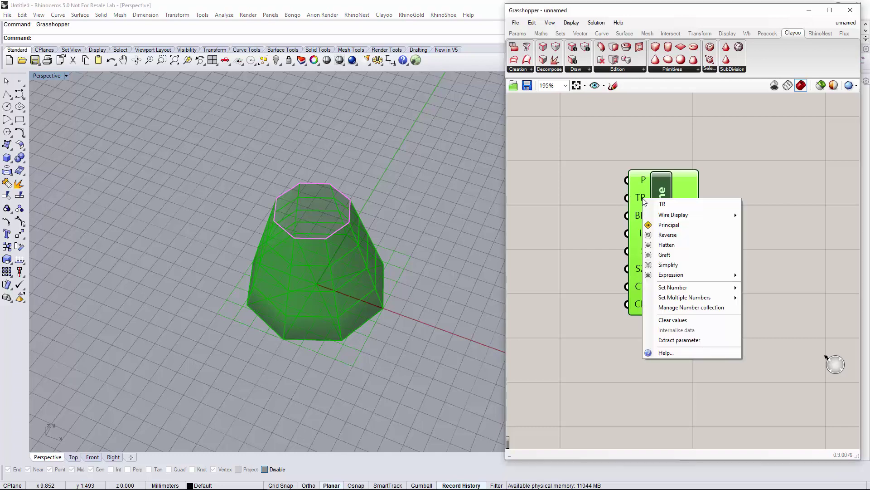
{"action": "mouse_move", "coordinate": [675, 289]}
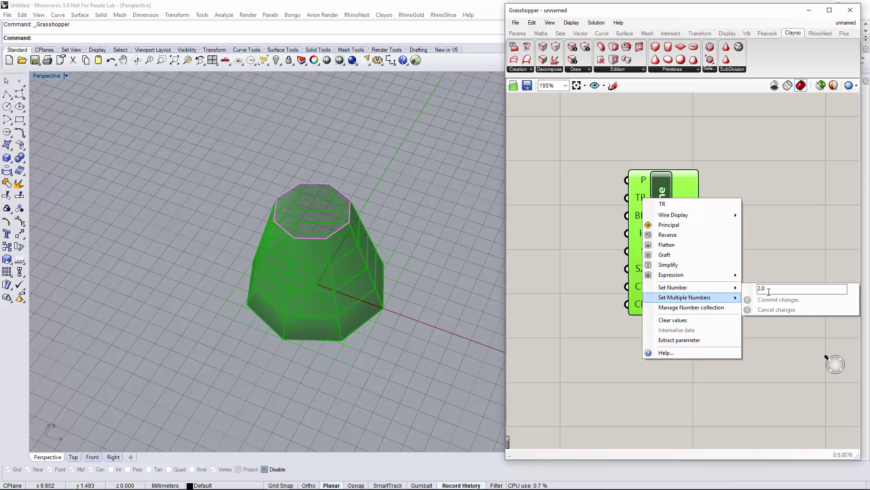
{"action": "left_click", "coordinate": [751, 289]}
{"action": "right_click", "coordinate": [646, 200]}
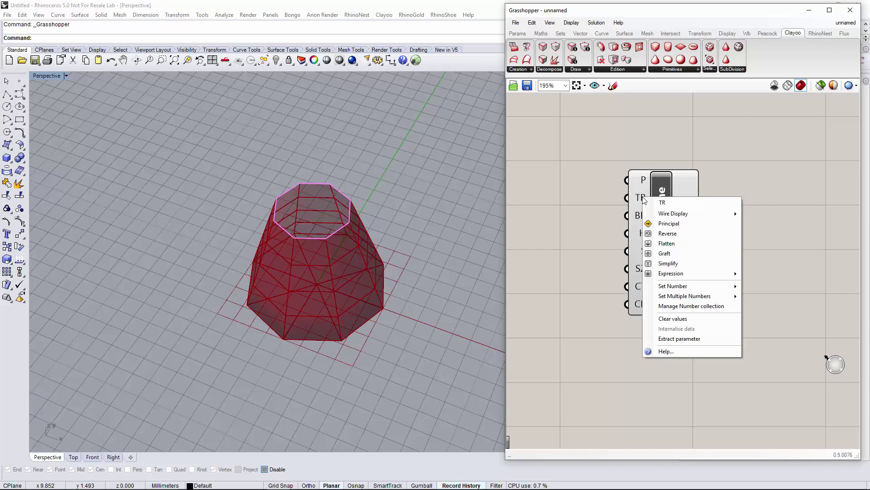
{"action": "mouse_move", "coordinate": [689, 286]}
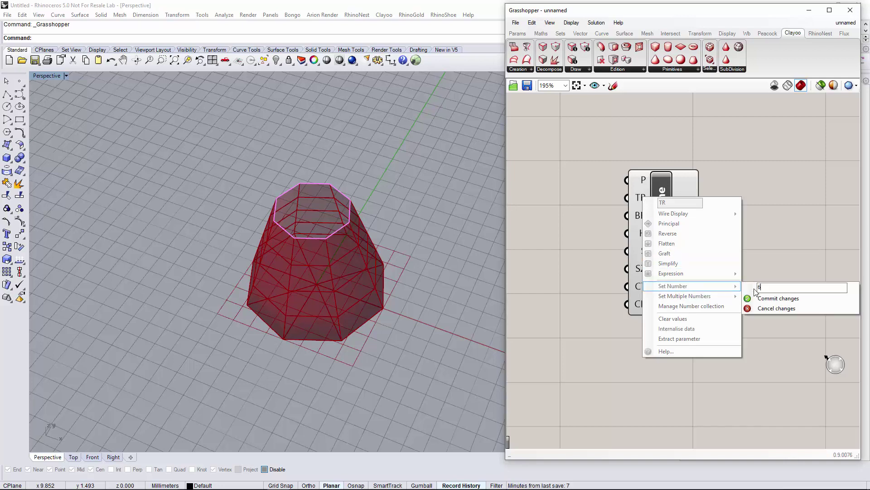
{"action": "type", "text": "6"}
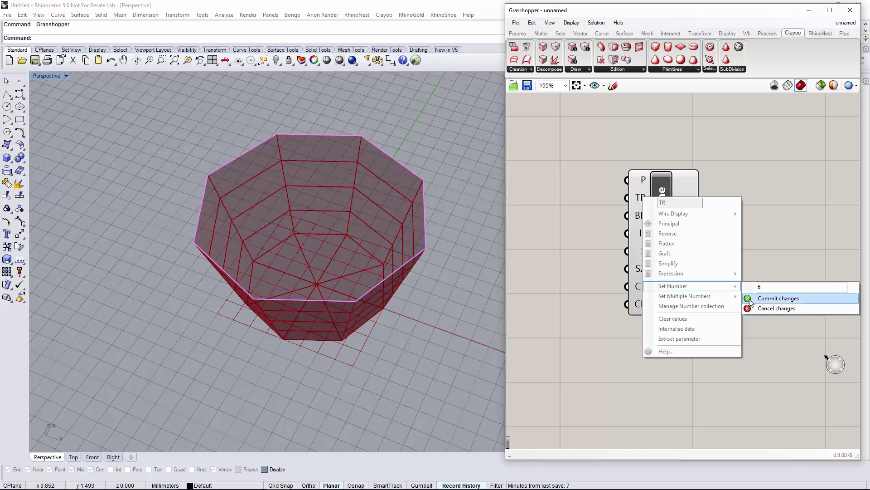
{"action": "left_click", "coordinate": [778, 298]}
{"action": "right_click_drag", "start_coordinate": [394, 385], "coordinate": [312, 317]}
{"action": "scroll", "coordinate": [320, 244], "scroll_direction": "up", "scroll_amount": 3}
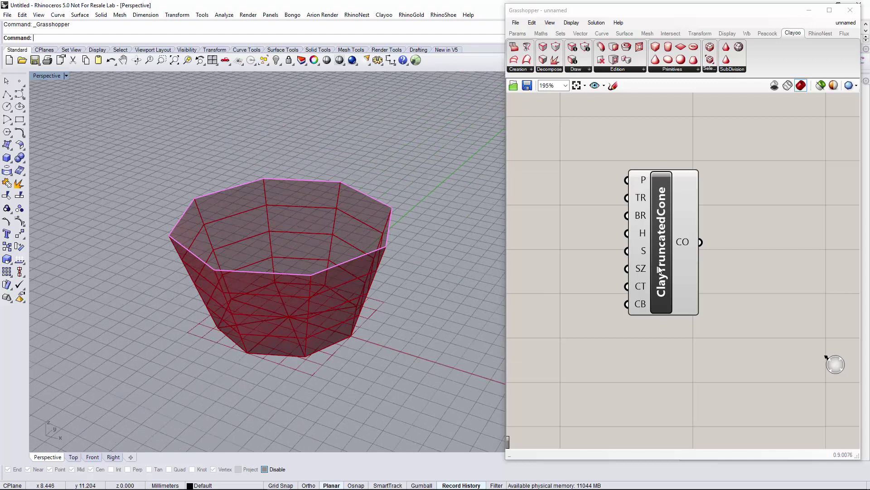
- Create a Number Slider from the canvas search entry '8<'
{"action": "left_click_drag", "start_coordinate": [659, 270], "coordinate": [675, 261]}
{"action": "right_click", "coordinate": [657, 246]}
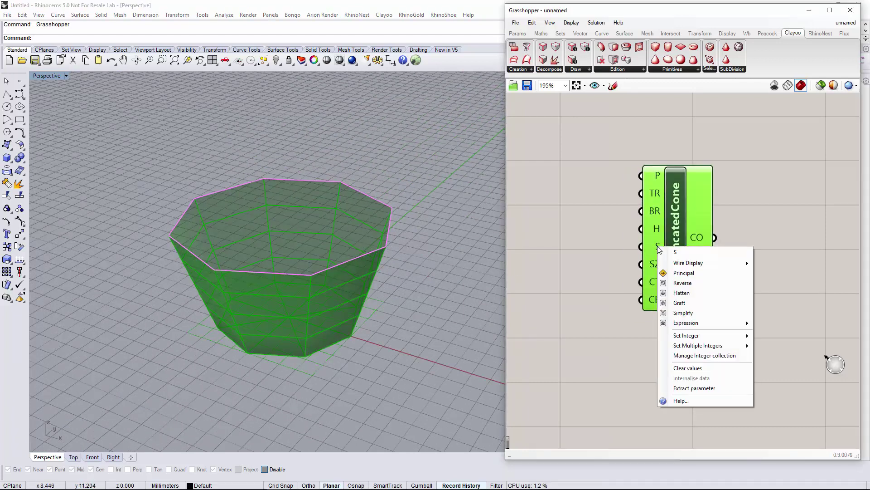
{"action": "mouse_move", "coordinate": [691, 337]}
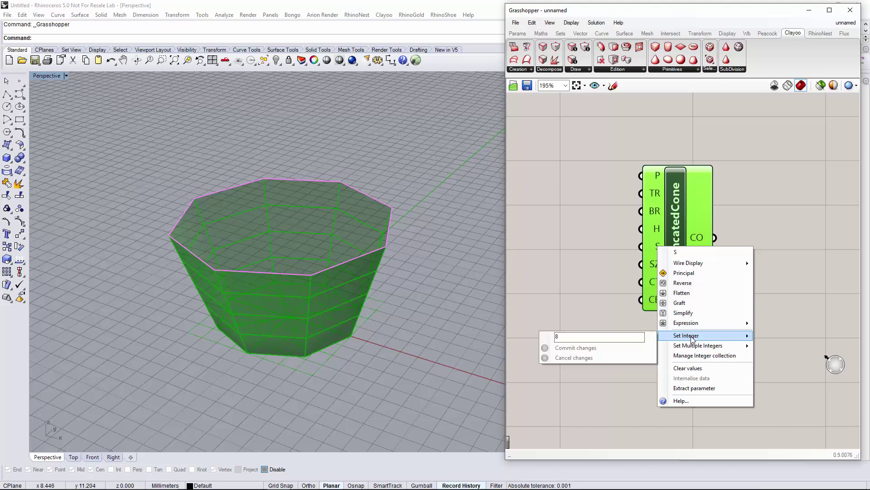
{"action": "left_click", "coordinate": [586, 299]}
{"action": "double_click", "coordinate": [550, 287]}
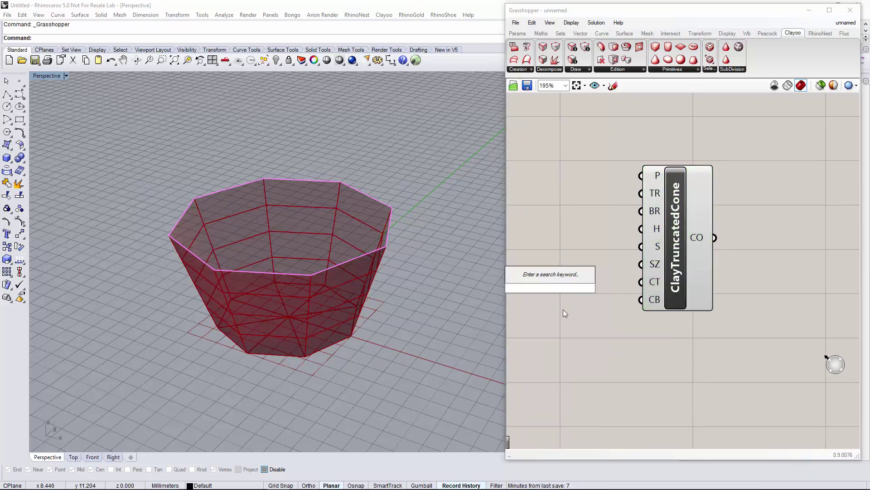
{"action": "type", "text": "8<36"}
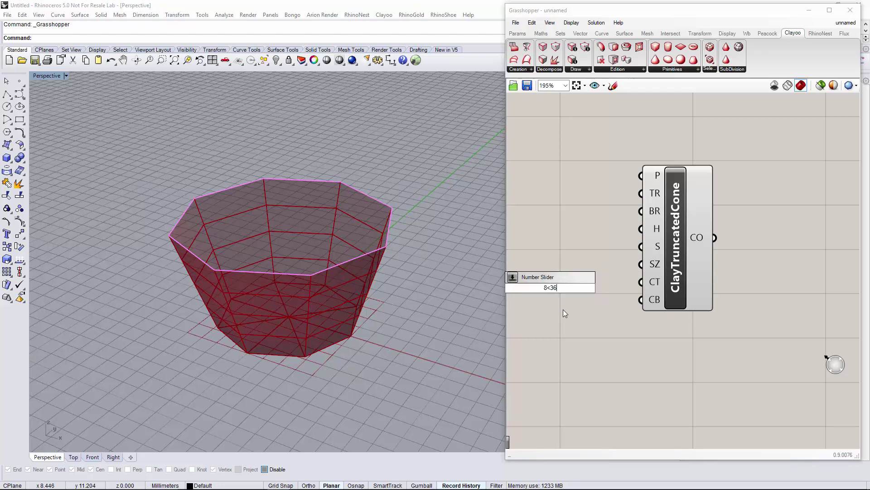
{"action": "key", "text": "Return"}
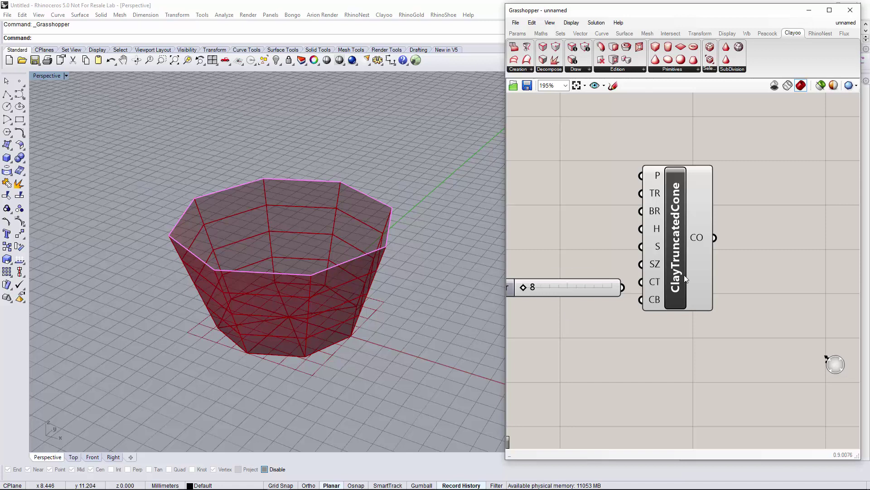
- Wire the Segments Around slider into S and set it to 16
{"action": "left_click_drag", "start_coordinate": [687, 276], "coordinate": [729, 276]}
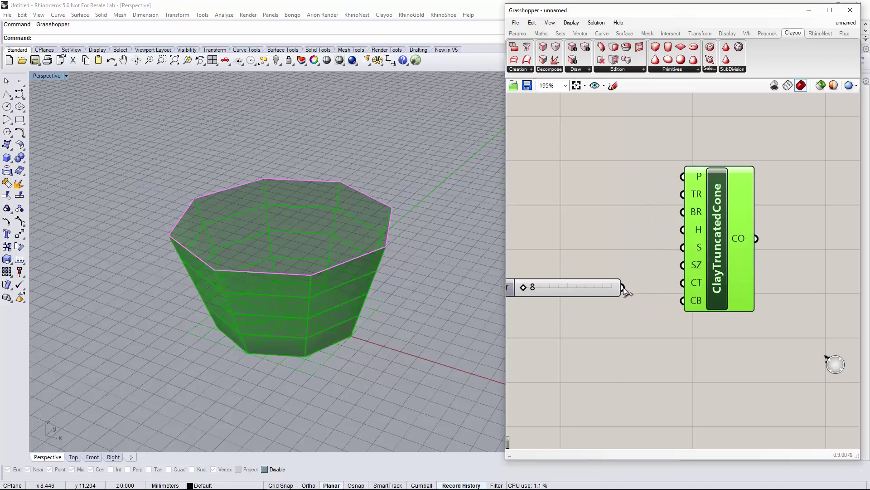
{"action": "left_click_drag", "start_coordinate": [624, 288], "coordinate": [676, 247]}
{"action": "left_click_drag", "start_coordinate": [576, 287], "coordinate": [608, 297]}
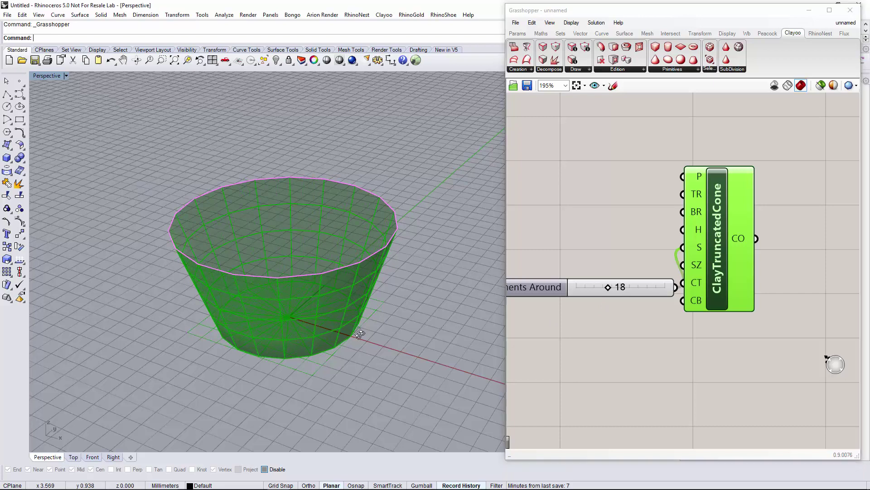
{"action": "mouse_move", "coordinate": [363, 344]}
{"action": "right_mouse_down"}
{"action": "mouse_move", "coordinate": [355, 395]}
{"action": "mouse_move", "coordinate": [368, 338]}
{"action": "right_mouse_up"}
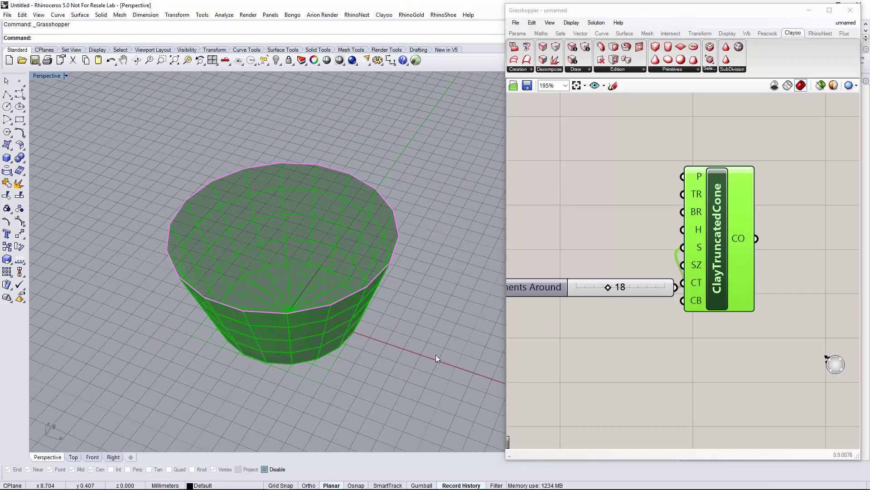
{"action": "left_click_drag", "start_coordinate": [707, 296], "coordinate": [724, 297]}
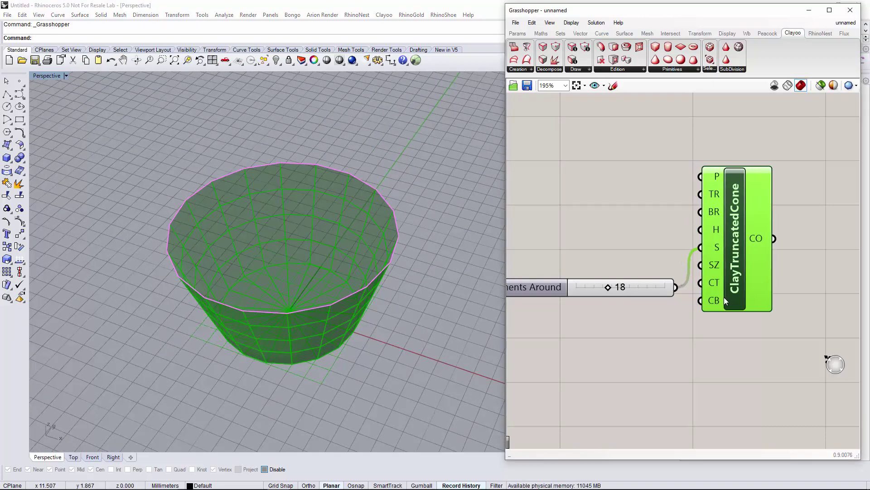
{"action": "right_click_drag", "start_coordinate": [403, 367], "coordinate": [495, 313]}
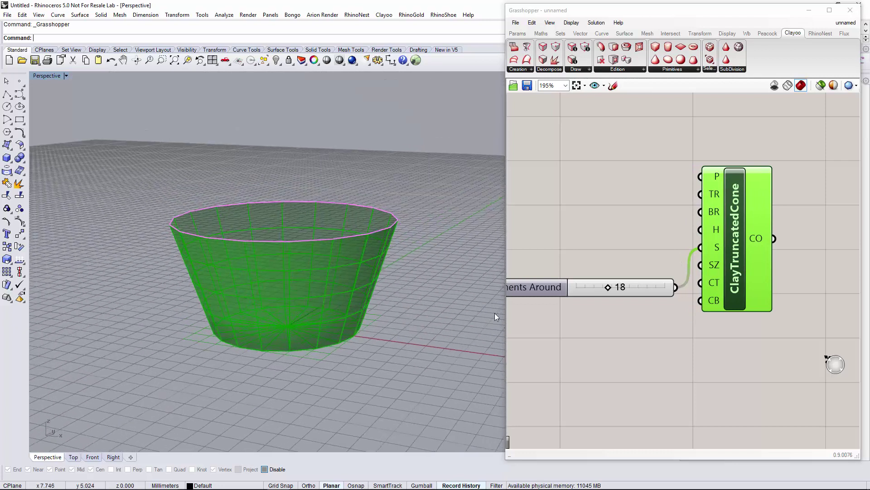
{"action": "mouse_move", "coordinate": [606, 290]}
{"action": "left_mouse_down"}
{"action": "mouse_move", "coordinate": [574, 302]}
{"action": "mouse_move", "coordinate": [600, 299]}
{"action": "left_mouse_up"}
{"action": "scroll", "coordinate": [703, 229], "scroll_direction": "down", "scroll_amount": 4}
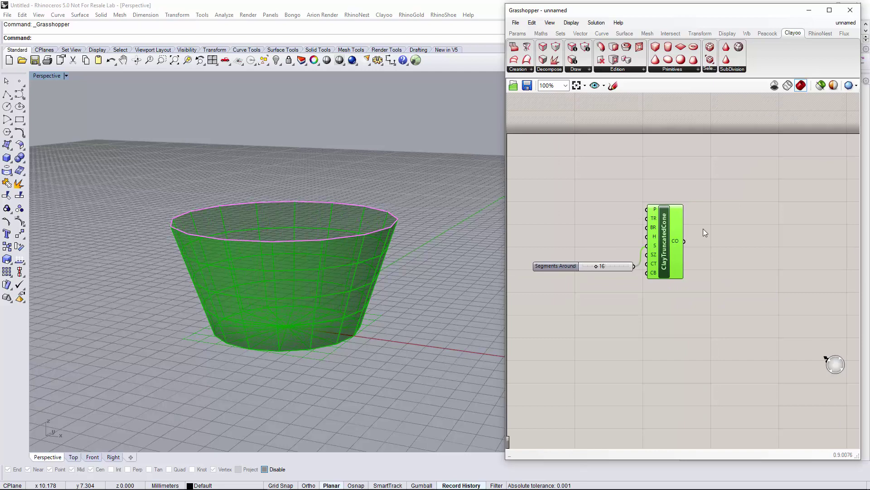
{"action": "scroll", "coordinate": [717, 235], "scroll_direction": "up", "scroll_amount": 3}
{"action": "mouse_move", "coordinate": [384, 291]}
{"action": "right_mouse_down"}
{"action": "mouse_move", "coordinate": [382, 355]}
{"action": "mouse_move", "coordinate": [383, 294]}
{"action": "right_mouse_up"}
{"action": "right_click_drag", "start_coordinate": [337, 339], "coordinate": [374, 351]}
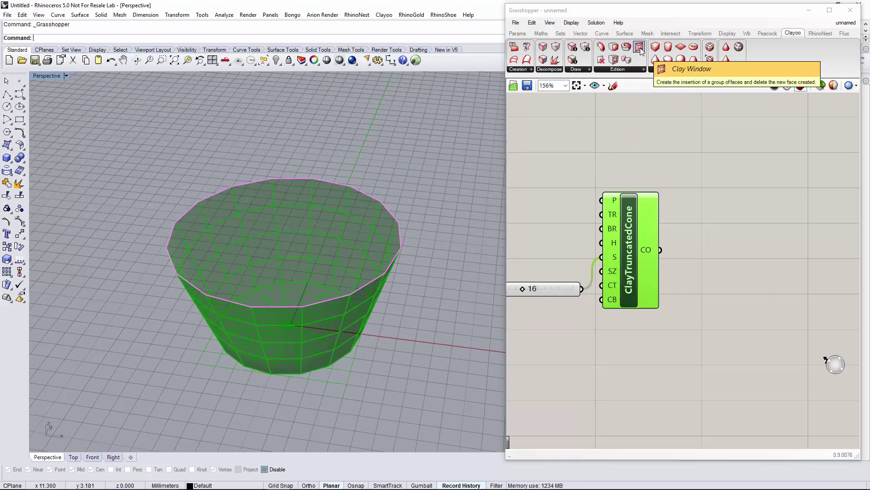
- Add ClayWindow and ClayDecomposeFaces, feeding the cone mesh into ClayDecomposeFaces
{"action": "left_click_drag", "start_coordinate": [640, 49], "coordinate": [740, 229]}
{"action": "right_click_drag", "start_coordinate": [689, 248], "coordinate": [637, 264]}
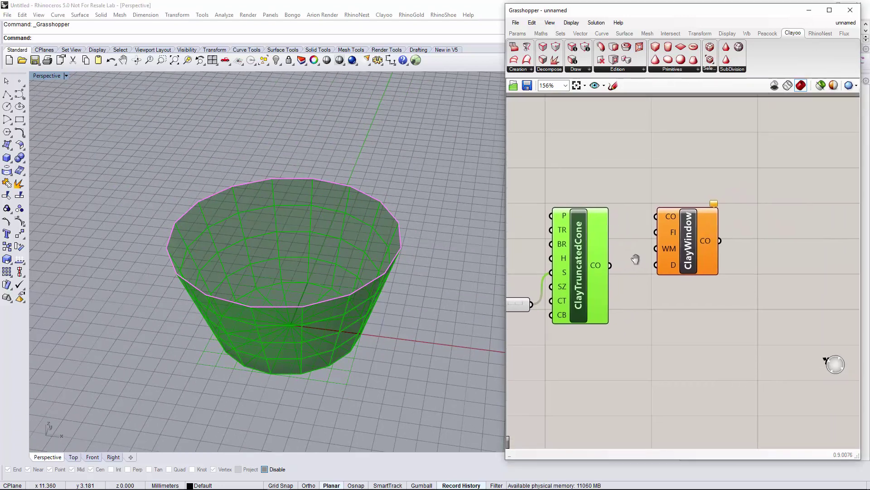
{"action": "left_click_drag", "start_coordinate": [685, 257], "coordinate": [749, 263]}
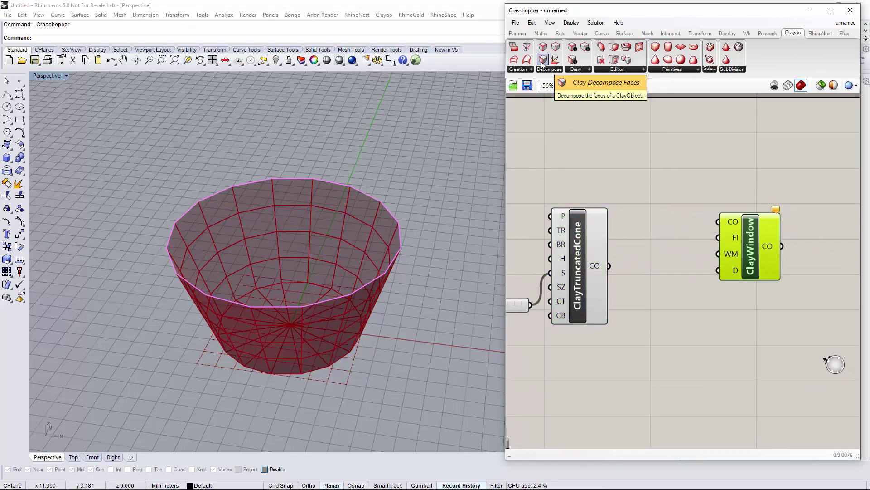
{"action": "left_click_drag", "start_coordinate": [542, 60], "coordinate": [662, 182]}
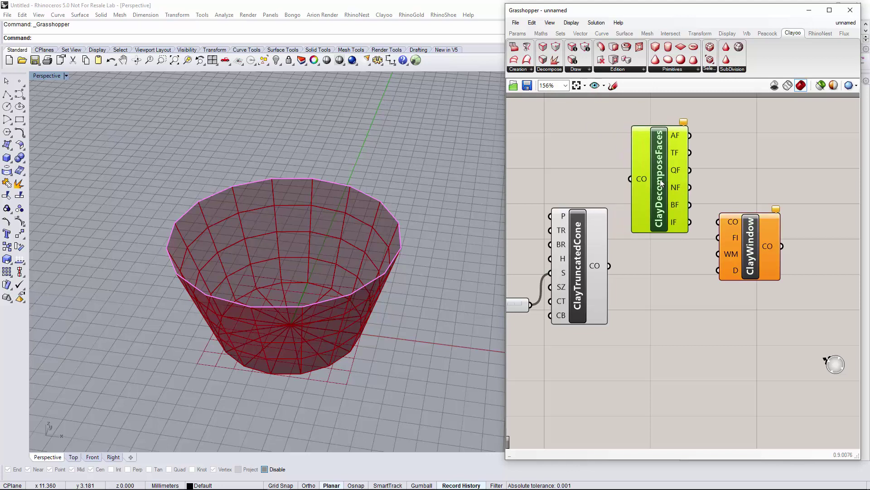
{"action": "left_click_drag", "start_coordinate": [609, 267], "coordinate": [629, 179]}
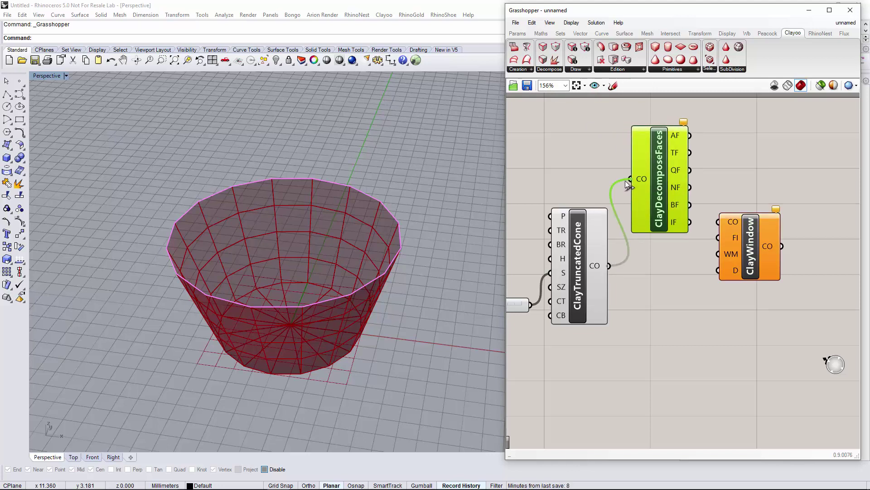
- Wire ClayDecomposeFaces AF into ClayWindow FI and the cone mesh into ClayWindow CO
{"action": "mouse_move", "coordinate": [454, 236]}
{"action": "right_mouse_down"}
{"action": "mouse_move", "coordinate": [412, 253]}
{"action": "mouse_move", "coordinate": [461, 239]}
{"action": "right_mouse_up"}
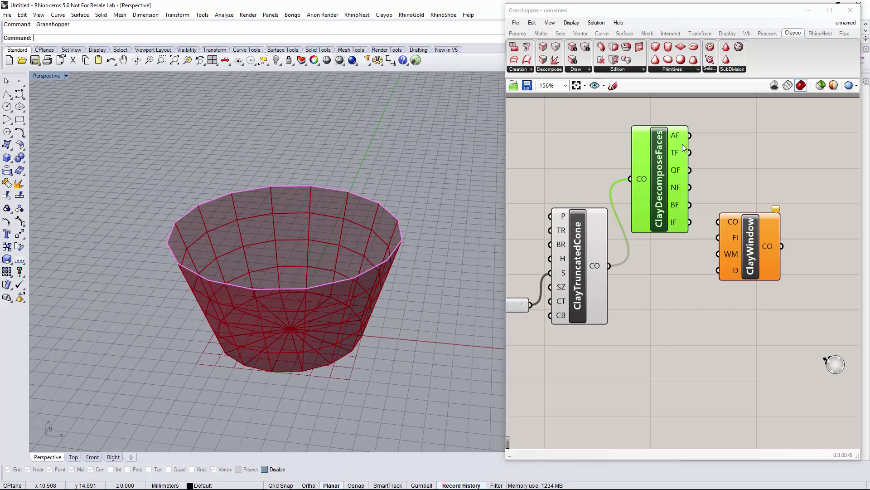
{"action": "left_click_drag", "start_coordinate": [690, 135], "coordinate": [718, 238]}
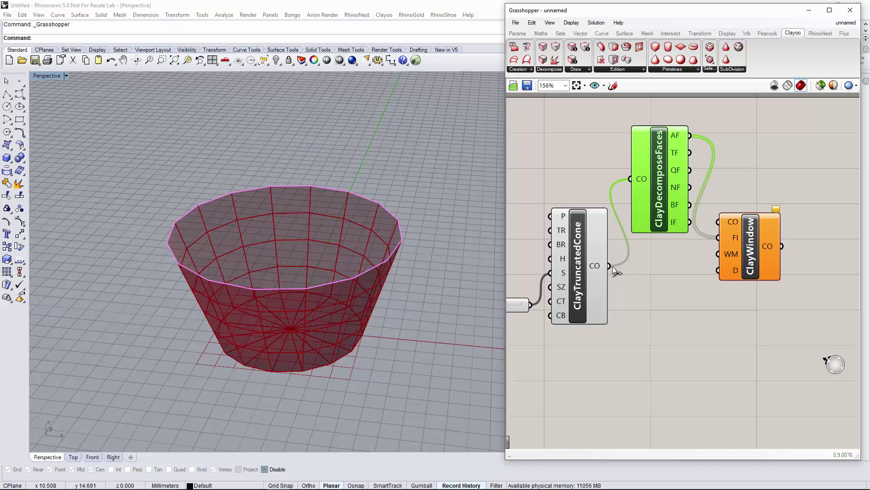
{"action": "left_click_drag", "start_coordinate": [612, 267], "coordinate": [718, 222]}
{"action": "right_click_drag", "start_coordinate": [437, 303], "coordinate": [449, 253]}
{"action": "left_click_drag", "start_coordinate": [774, 276], "coordinate": [815, 284]}
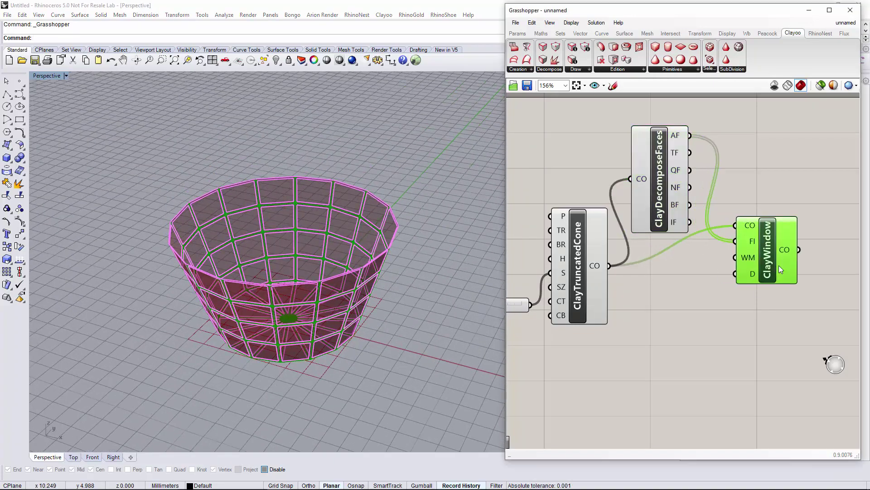
{"action": "left_click_drag", "start_coordinate": [668, 215], "coordinate": [673, 223]}
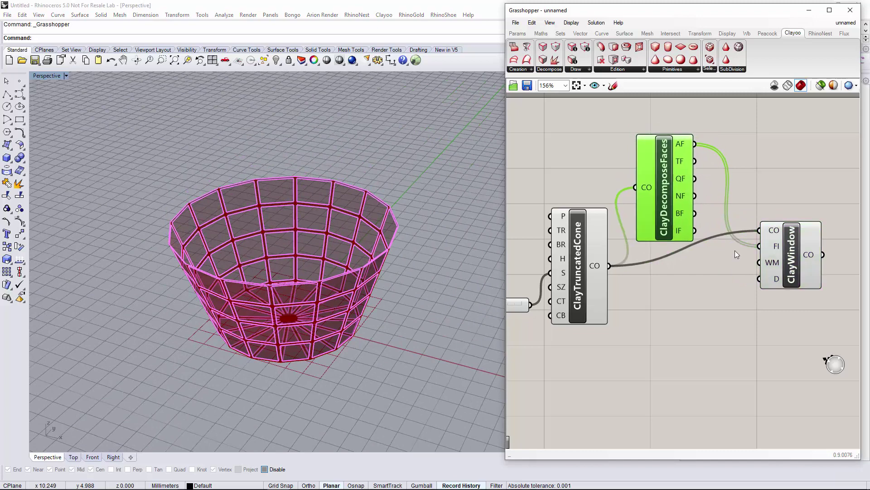
{"action": "left_click_drag", "start_coordinate": [794, 267], "coordinate": [795, 272]}
{"action": "right_click_drag", "start_coordinate": [401, 306], "coordinate": [299, 290]}
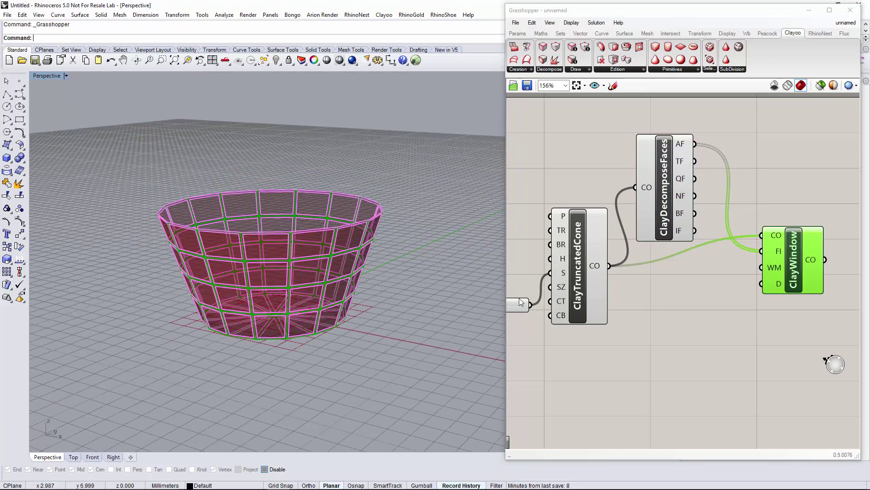
- Set ClayWindow's D input to 0.4
{"action": "right_click", "coordinate": [780, 285]}
{"action": "mouse_move", "coordinate": [807, 376]}
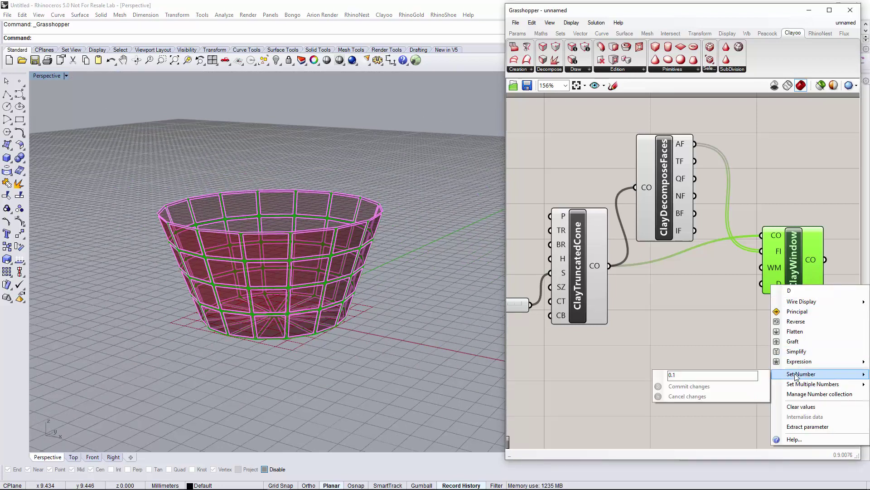
{"action": "left_click", "coordinate": [699, 376]}
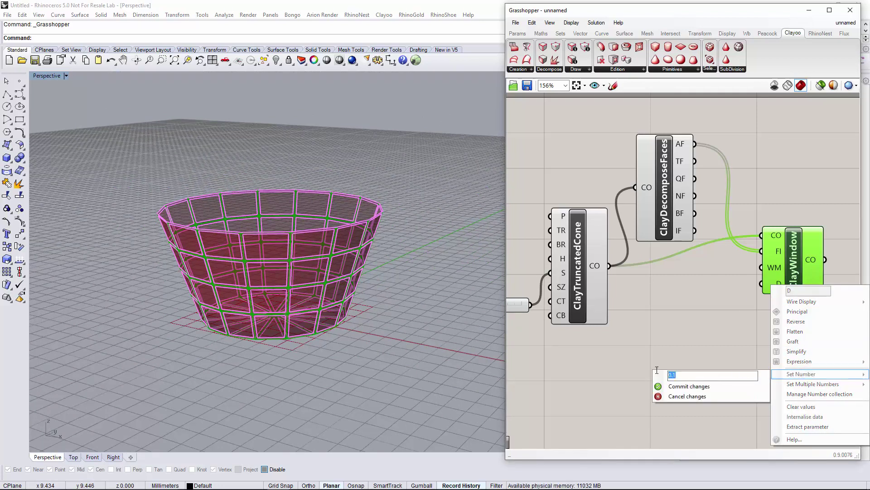
{"action": "type", "text": "."}
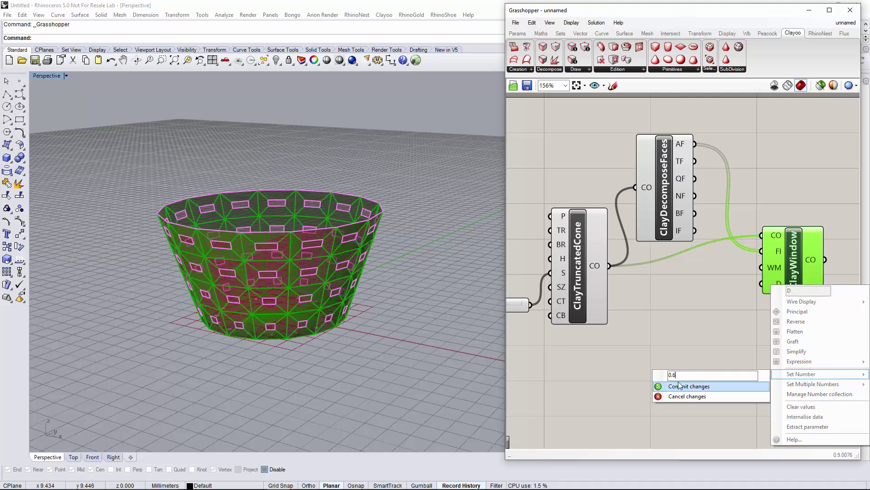
{"action": "key", "text": "BackSpace"}
{"action": "type", "text": "4"}
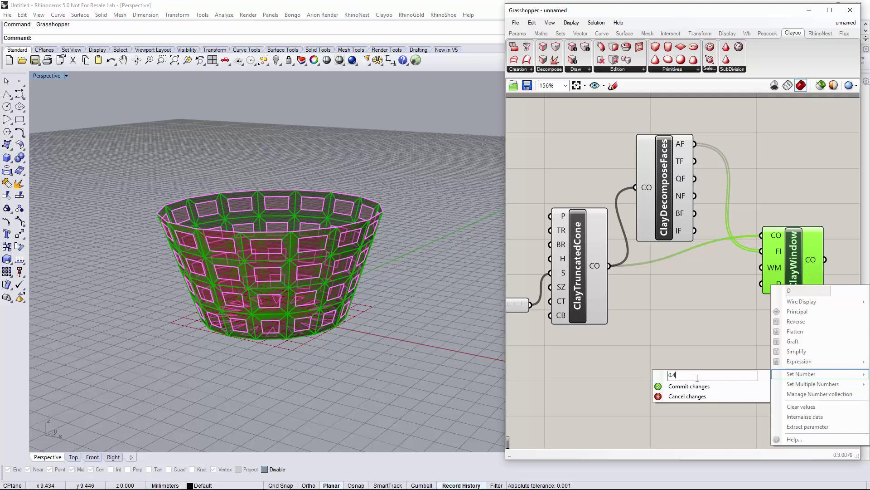
{"action": "left_click", "coordinate": [688, 386]}
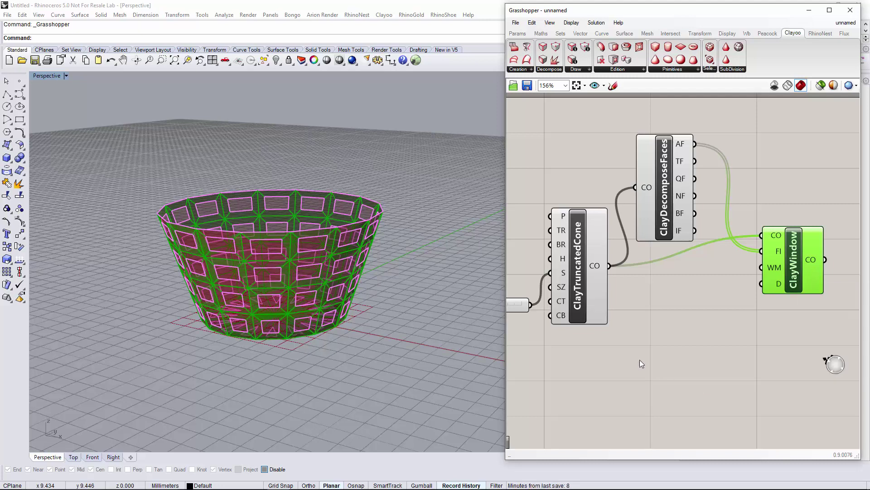
- Turn off the ClayTruncatedCone preview, leaving only the windowed bowl visible
{"action": "left_click", "coordinate": [575, 278]}
{"action": "right_click", "coordinate": [574, 278]}
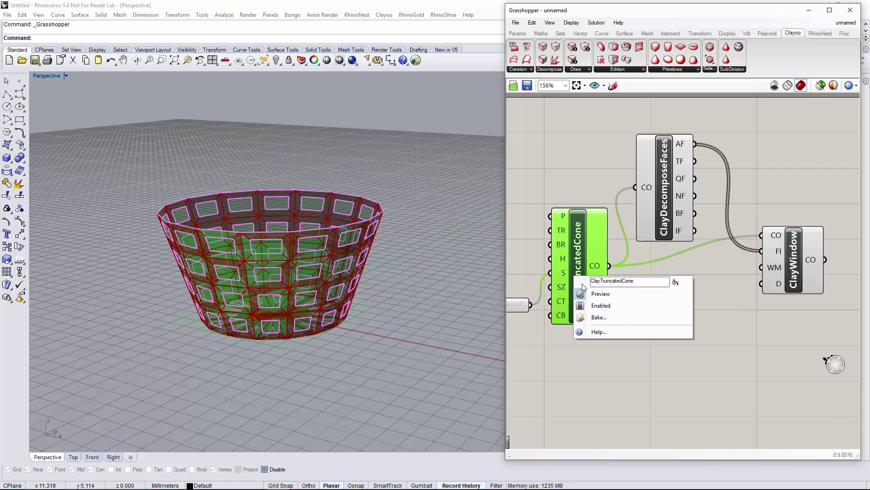
{"action": "right_click_drag", "start_coordinate": [354, 311], "coordinate": [344, 374]}
{"action": "right_click_drag", "start_coordinate": [267, 291], "coordinate": [276, 290]}
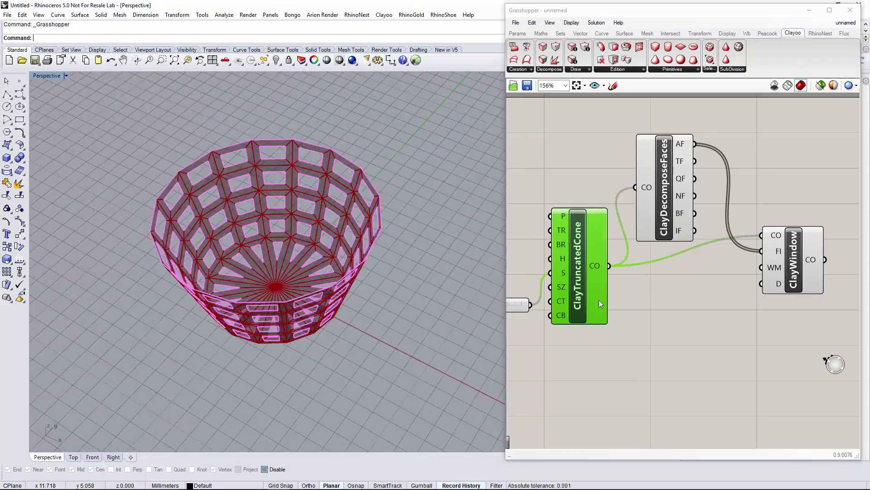
{"action": "scroll", "coordinate": [739, 281], "scroll_direction": "down", "scroll_amount": 2}
{"action": "scroll", "coordinate": [741, 279], "scroll_direction": "up", "scroll_amount": 2}
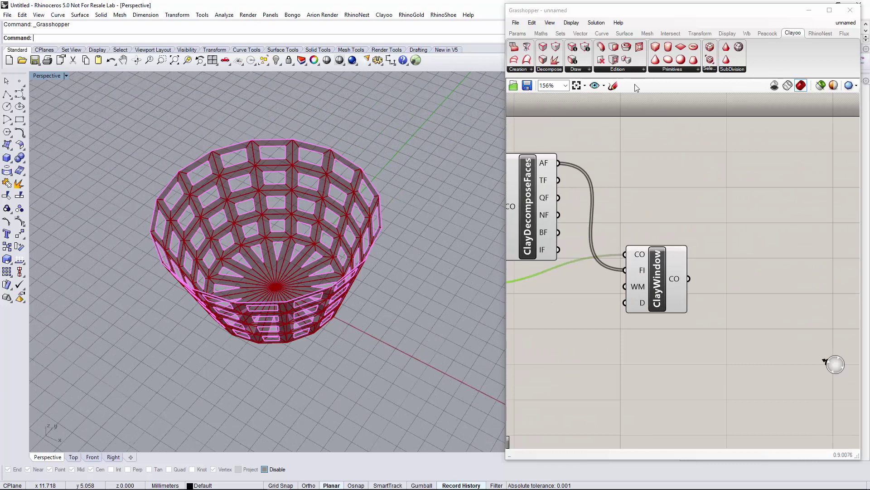
- Add a ClayShell and feed ClayWindow's windowed mesh into its CO input
{"action": "left_click", "coordinate": [627, 51]}
{"action": "left_click_drag", "start_coordinate": [727, 243], "coordinate": [728, 244]}
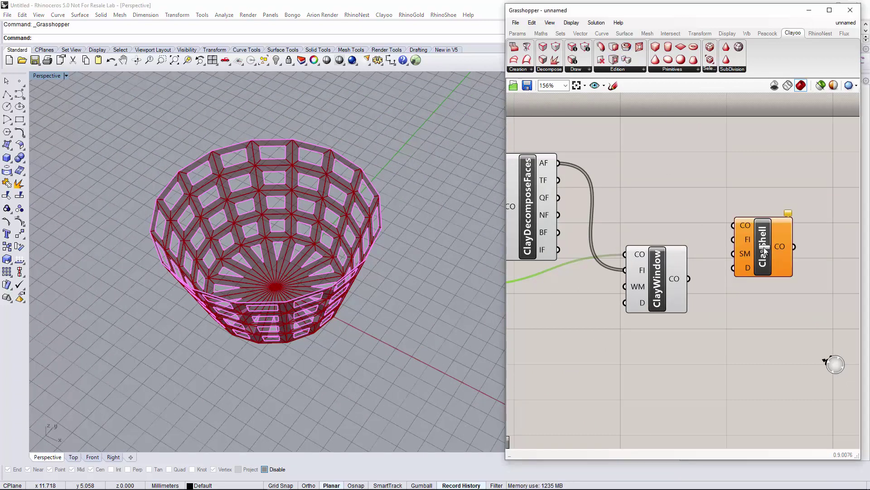
{"action": "right_click_drag", "start_coordinate": [711, 220], "coordinate": [650, 228]}
{"action": "left_click_drag", "start_coordinate": [701, 259], "coordinate": [715, 223]}
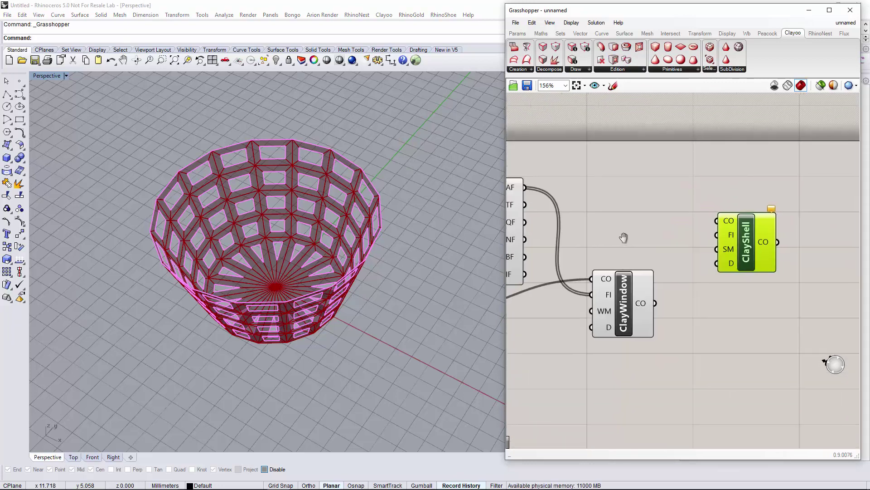
{"action": "right_click_drag", "start_coordinate": [622, 237], "coordinate": [612, 227]}
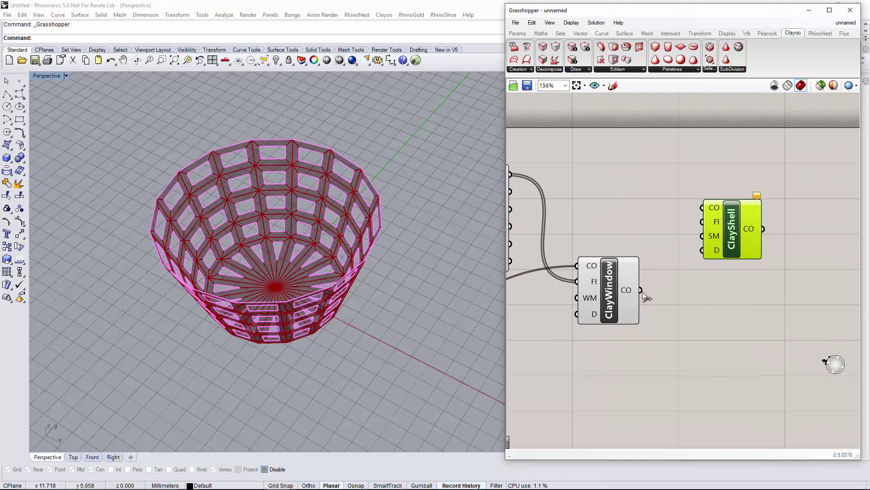
{"action": "left_click_drag", "start_coordinate": [668, 267], "coordinate": [703, 208]}
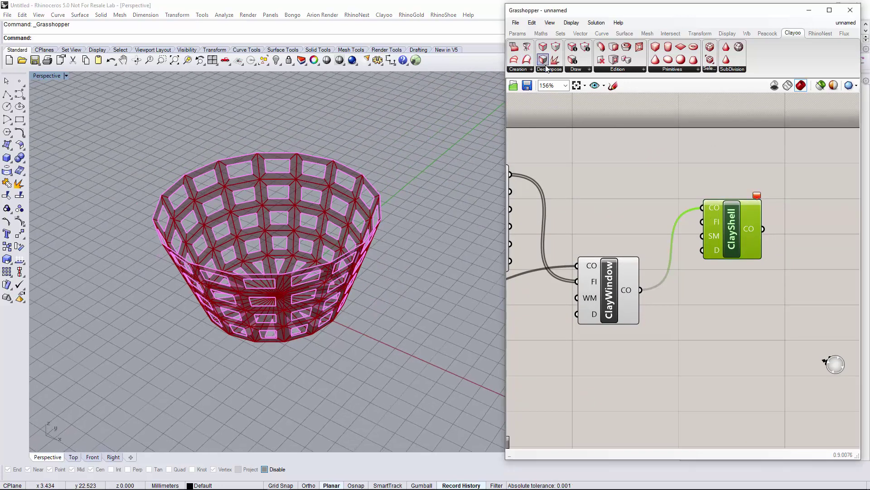
- Add a second ClayDecomposeFaces on the windowed mesh, sending AF into ClayShell FI
{"action": "left_click_drag", "start_coordinate": [684, 351], "coordinate": [683, 351]}
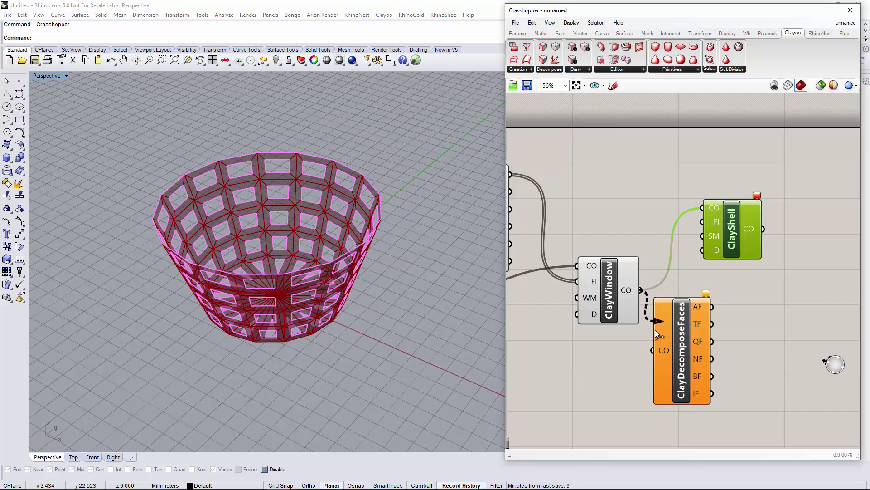
{"action": "left_click_drag", "start_coordinate": [641, 292], "coordinate": [653, 350]}
{"action": "left_click_drag", "start_coordinate": [724, 273], "coordinate": [703, 223]}
- Set ClayShell's D input to 0.7
{"action": "right_click_drag", "start_coordinate": [357, 276], "coordinate": [337, 206]}
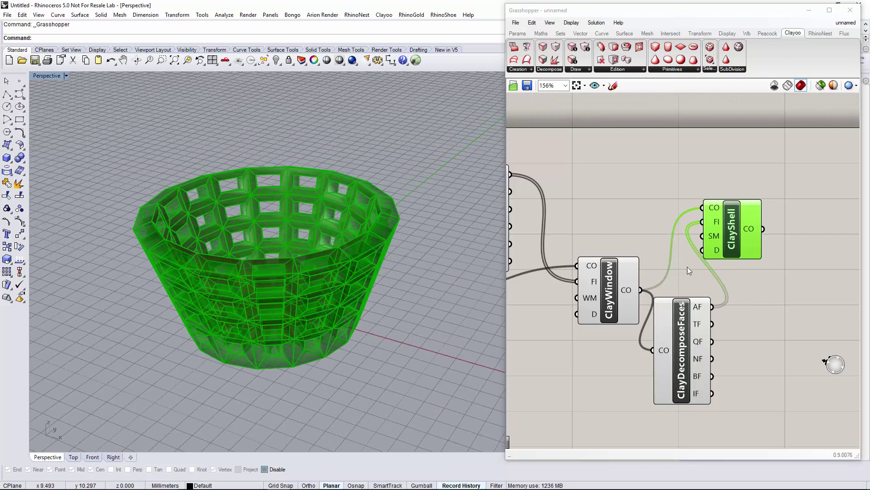
{"action": "left_click_drag", "start_coordinate": [718, 249], "coordinate": [746, 236]}
{"action": "right_click", "coordinate": [746, 236]}
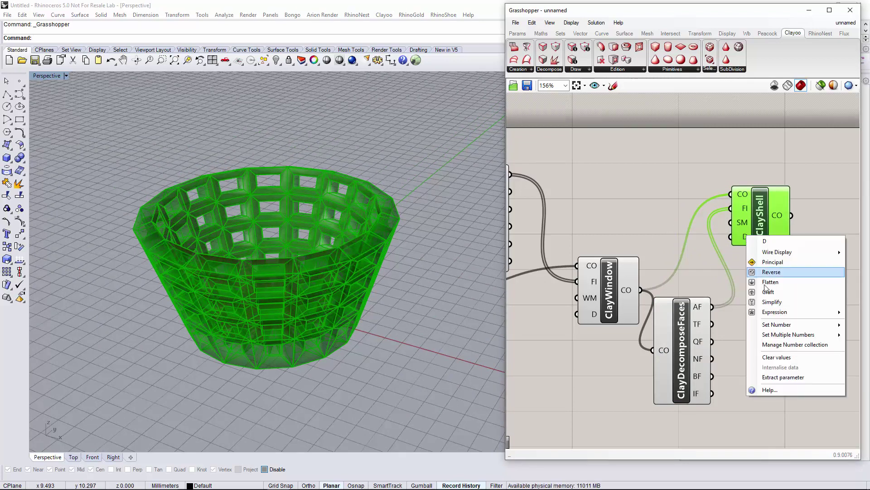
{"action": "mouse_move", "coordinate": [769, 327]}
{"action": "left_click", "coordinate": [692, 325]}
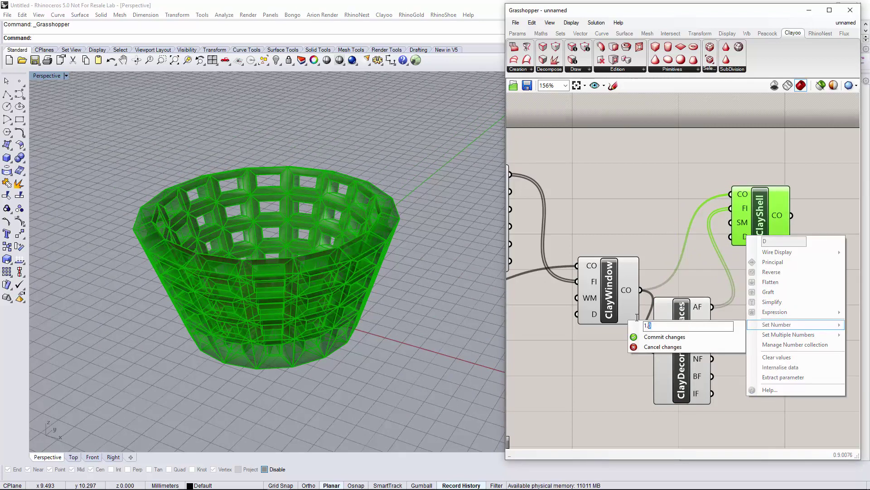
{"action": "type", "text": "0.7"}
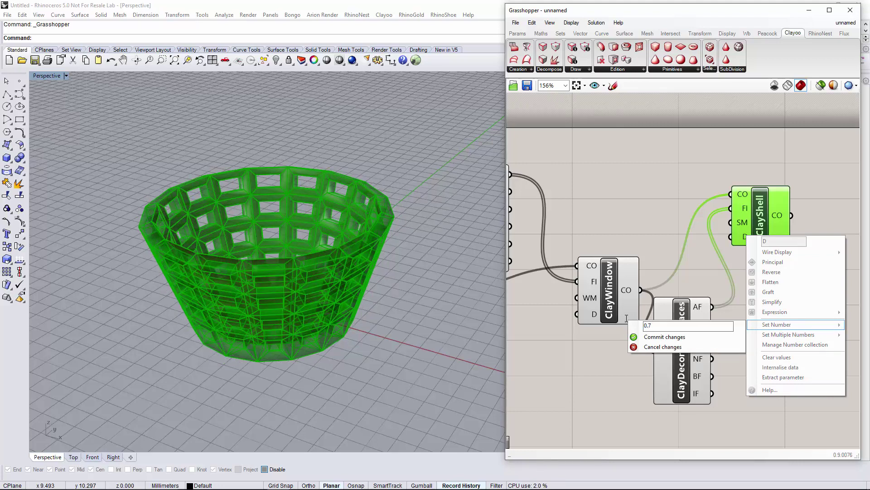
{"action": "left_click", "coordinate": [664, 337]}
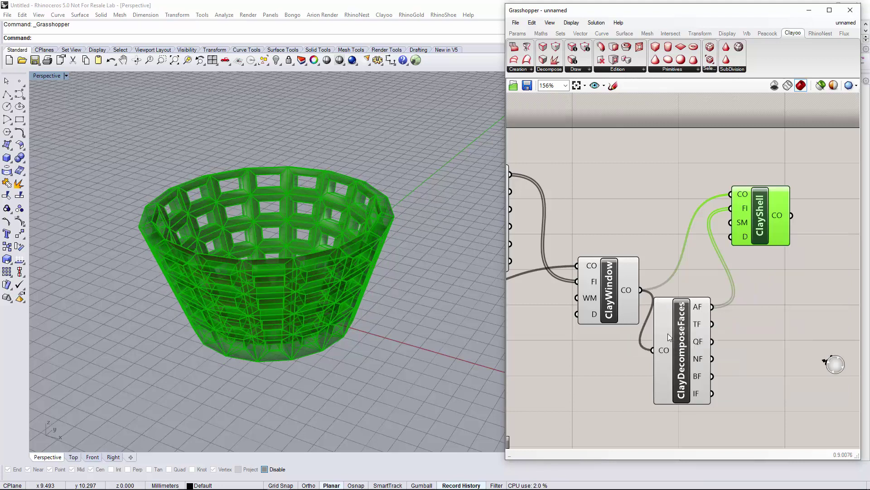
- Turn off ClayWindow's preview so only the thickened red shell shows
{"action": "left_click", "coordinate": [608, 303]}
{"action": "right_click", "coordinate": [609, 305]}
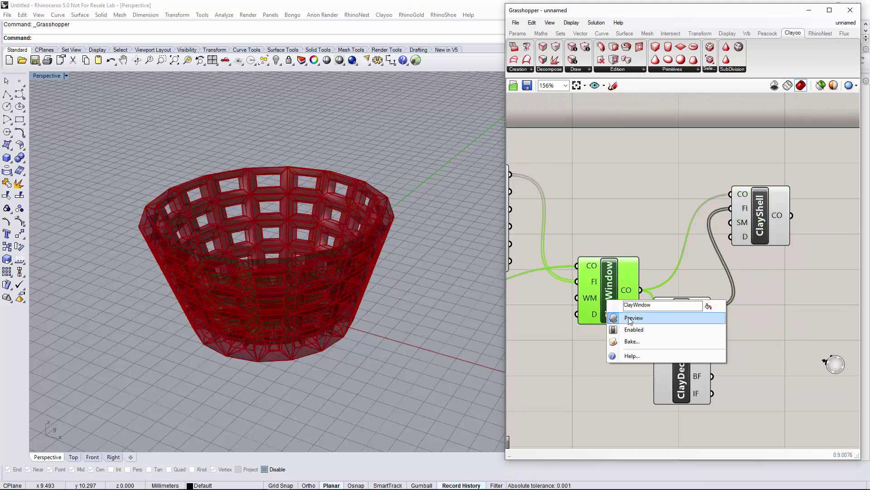
{"action": "left_click", "coordinate": [643, 317]}
{"action": "right_click_drag", "start_coordinate": [489, 293], "coordinate": [584, 287]}
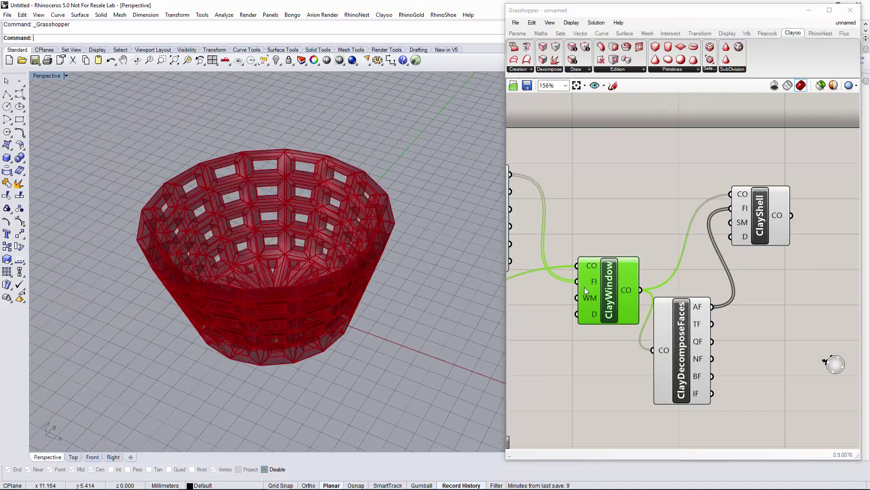
{"action": "scroll", "coordinate": [615, 282], "scroll_direction": "down", "scroll_amount": 5}
- Add a ClaySmooth component fed by ClayShell's CO output
{"action": "scroll", "coordinate": [575, 254], "scroll_direction": "up", "scroll_amount": 2}
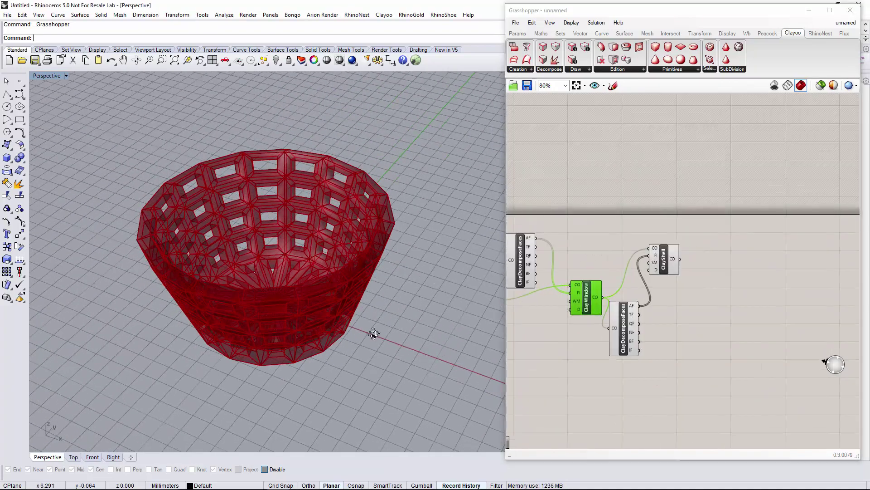
{"action": "right_click_drag", "start_coordinate": [453, 245], "coordinate": [503, 278]}
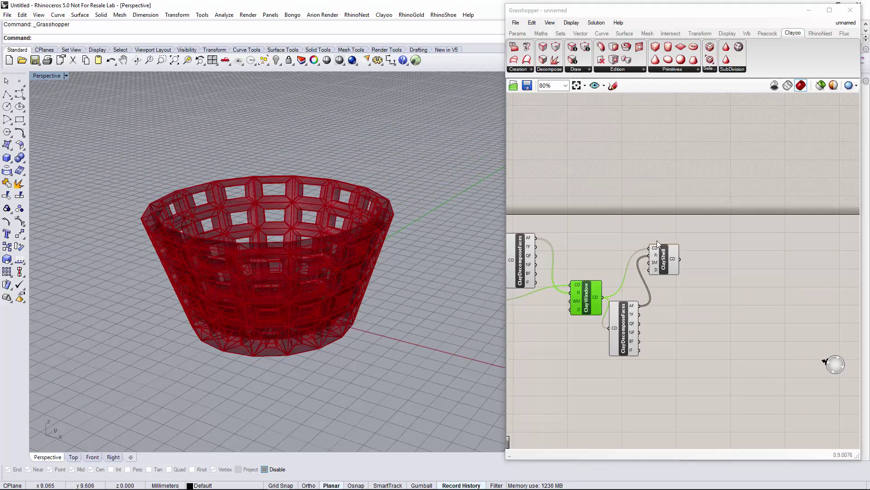
{"action": "scroll", "coordinate": [640, 262], "scroll_direction": "up", "scroll_amount": 2}
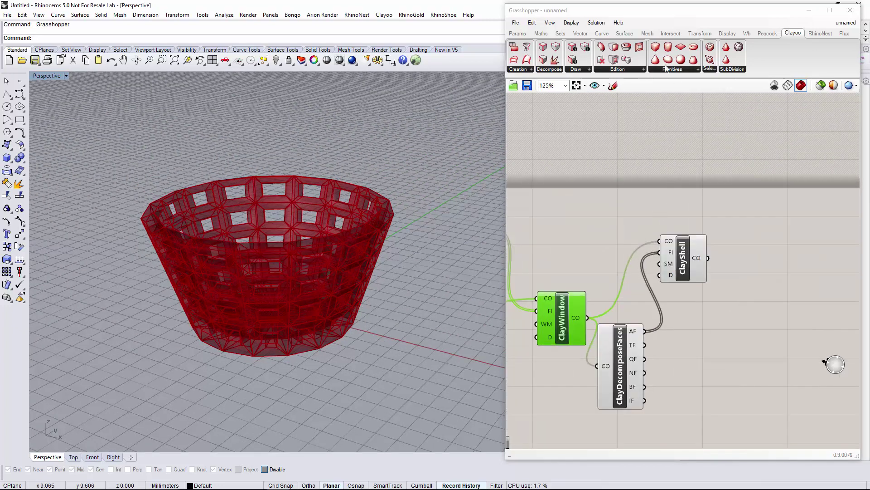
{"action": "left_click_drag", "start_coordinate": [710, 61], "coordinate": [768, 323]}
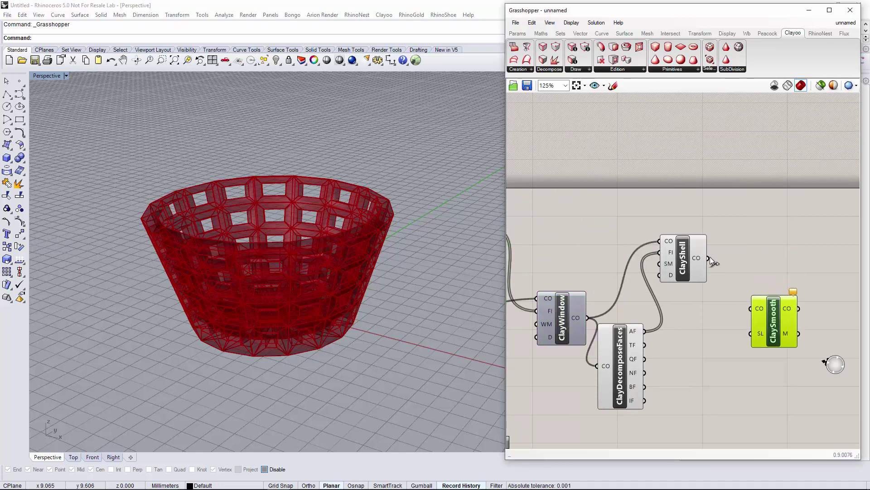
{"action": "left_click_drag", "start_coordinate": [708, 258], "coordinate": [750, 308]}
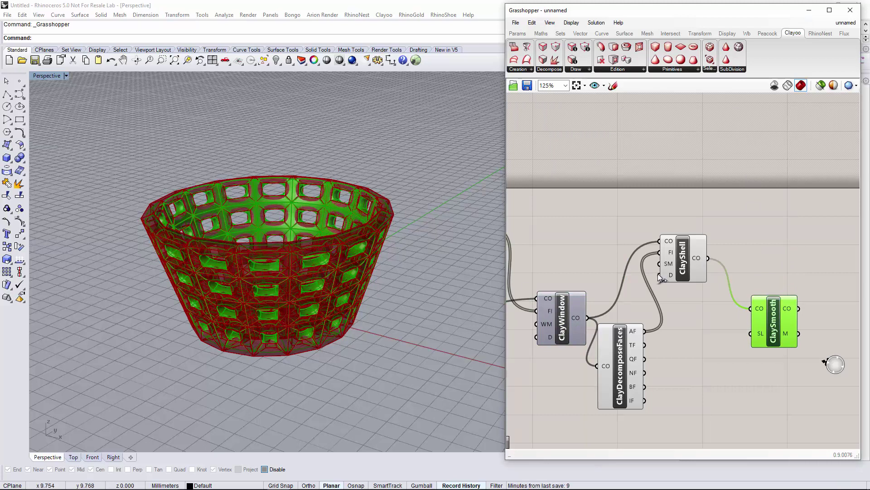
- Turn off ClayShell's preview, leaving only the smooth bowl
{"action": "left_click", "coordinate": [684, 259]}
{"action": "right_click", "coordinate": [684, 259]}
{"action": "left_click", "coordinate": [705, 280]}
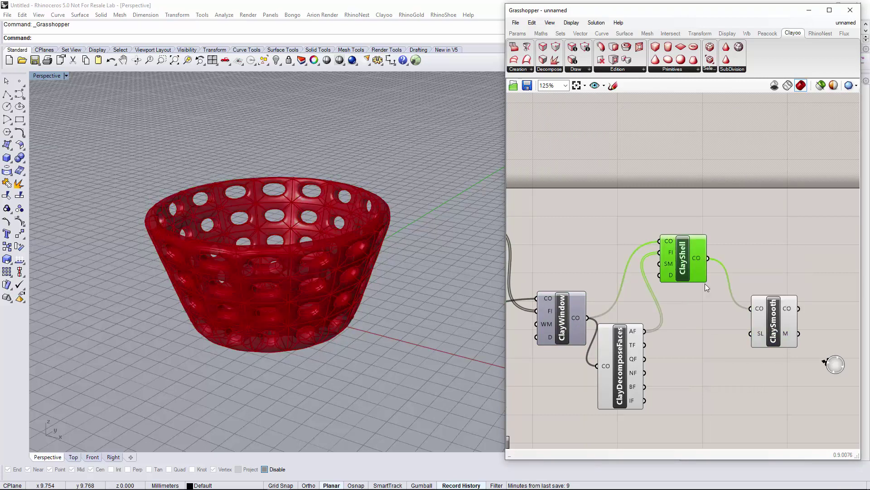
- Deselect ClayShell and pan the canvas to centre the whole graph
{"action": "scroll", "coordinate": [655, 296], "scroll_direction": "down", "scroll_amount": 5}
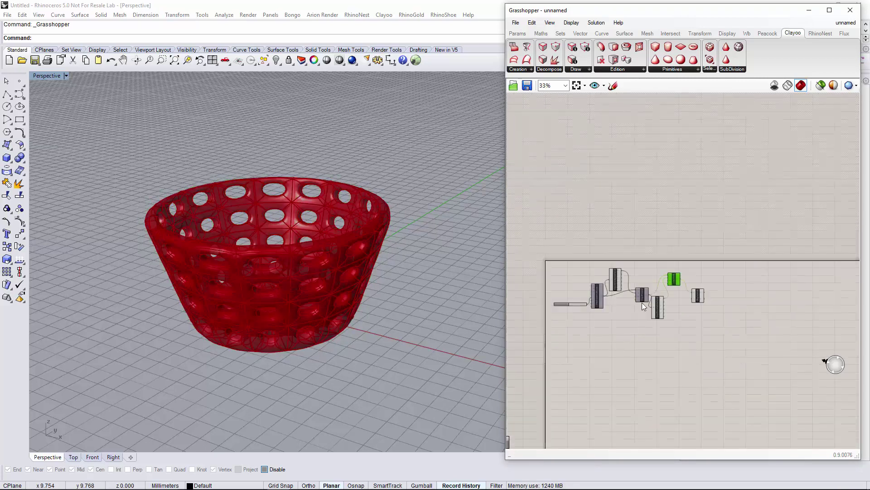
{"action": "left_click", "coordinate": [608, 348]}
{"action": "right_click_drag", "start_coordinate": [665, 354], "coordinate": [653, 326]}
- Orbit and zoom the Perspective view on the perforated red bowl, then centre ClayTruncatedCone on the canvas
{"action": "left_click", "coordinate": [402, 316]}
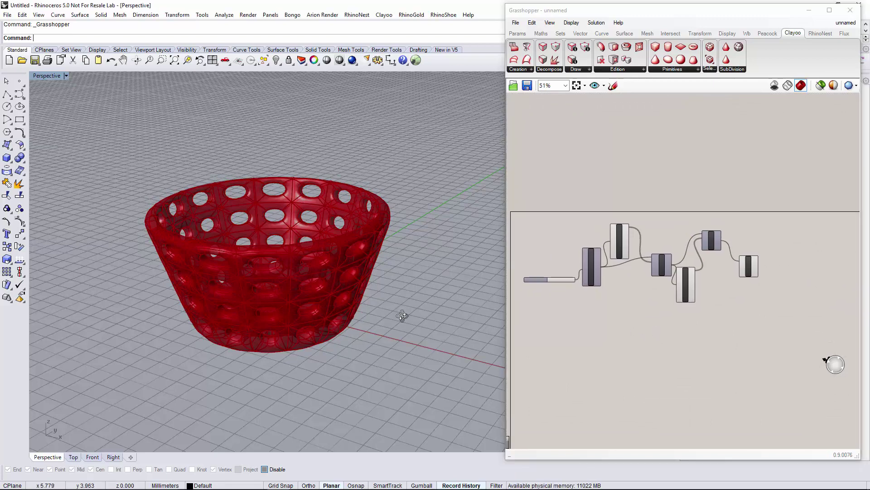
{"action": "right_click_drag", "start_coordinate": [402, 316], "coordinate": [389, 305]}
{"action": "scroll", "coordinate": [292, 311], "scroll_direction": "up", "scroll_amount": 5}
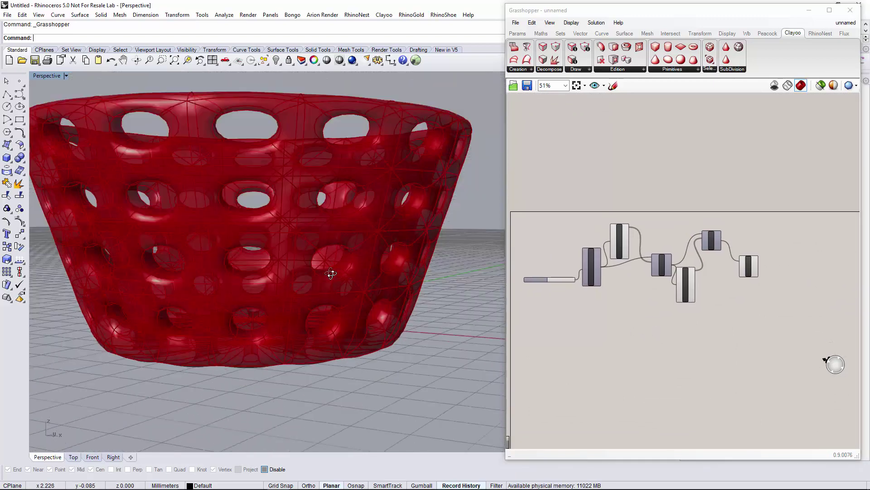
{"action": "right_click_drag", "start_coordinate": [331, 273], "coordinate": [360, 248]}
{"action": "scroll", "coordinate": [339, 284], "scroll_direction": "down", "scroll_amount": 5}
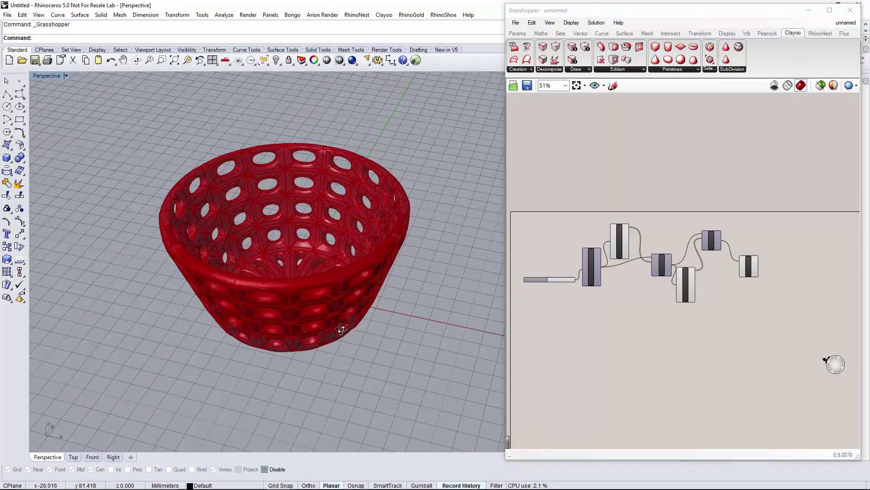
{"action": "scroll", "coordinate": [315, 310], "scroll_direction": "up", "scroll_amount": 5}
{"action": "scroll", "coordinate": [633, 314], "scroll_direction": "down", "scroll_amount": 1}
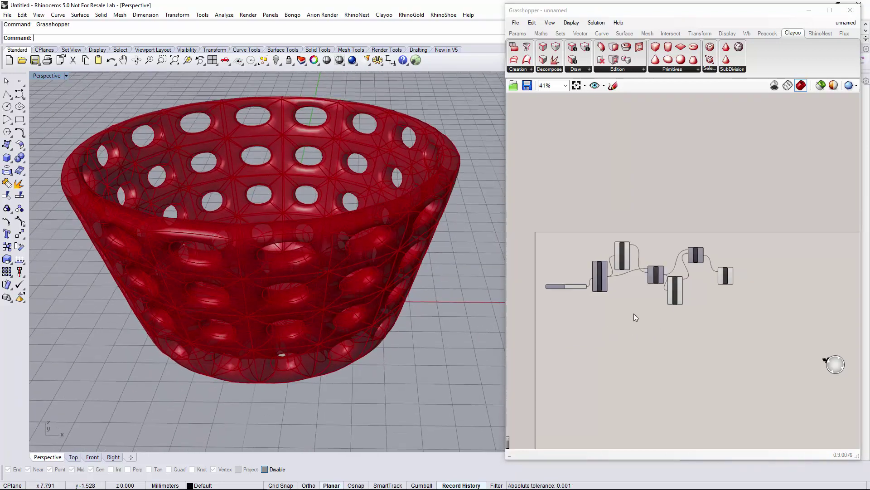
{"action": "scroll", "coordinate": [595, 271], "scroll_direction": "up", "scroll_amount": 6}
{"action": "right_click_drag", "start_coordinate": [588, 276], "coordinate": [689, 278]}
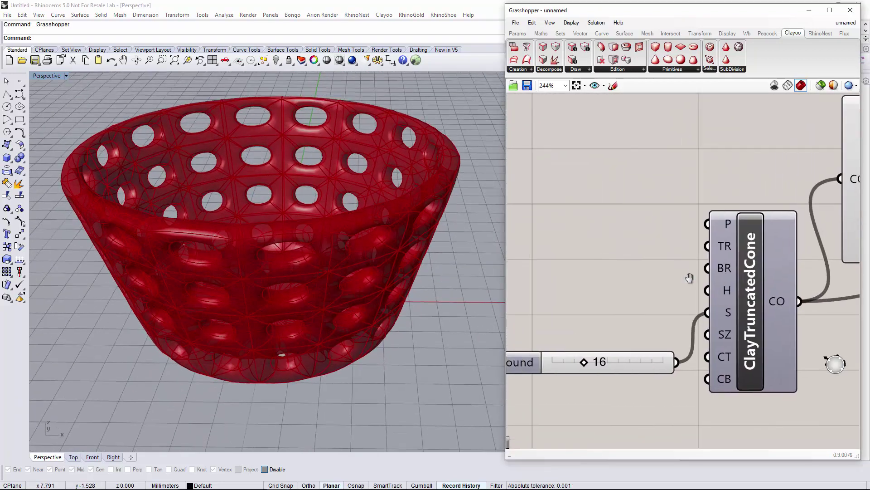
- Create a Height number slider set to 5 and wire it into the cone's H input
{"action": "right_click", "coordinate": [729, 294]}
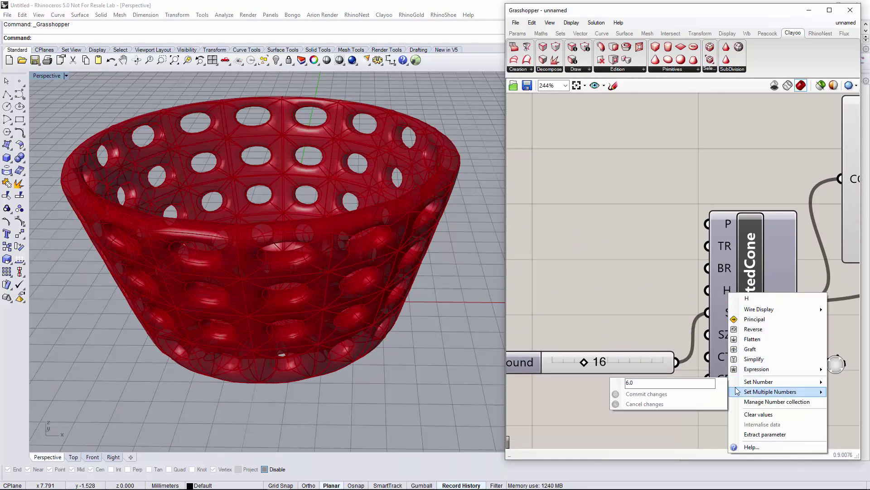
{"action": "mouse_move", "coordinate": [748, 389]}
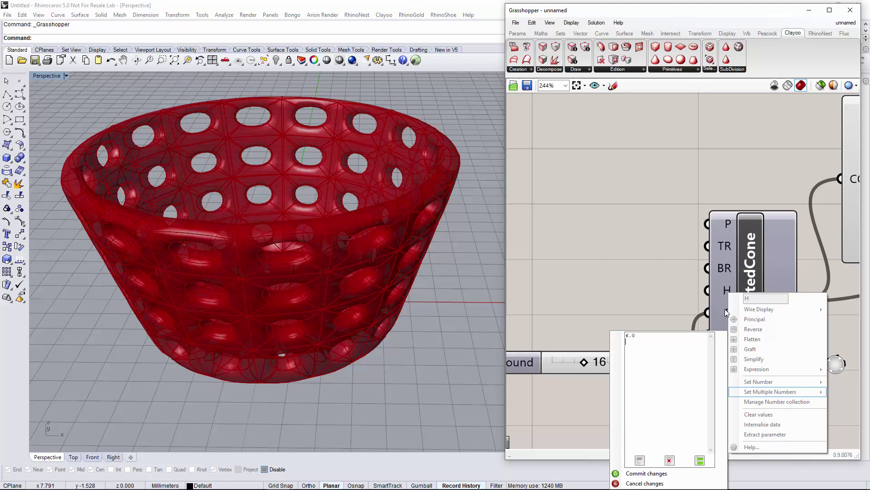
{"action": "left_click", "coordinate": [591, 272]}
{"action": "double_click", "coordinate": [591, 272]}
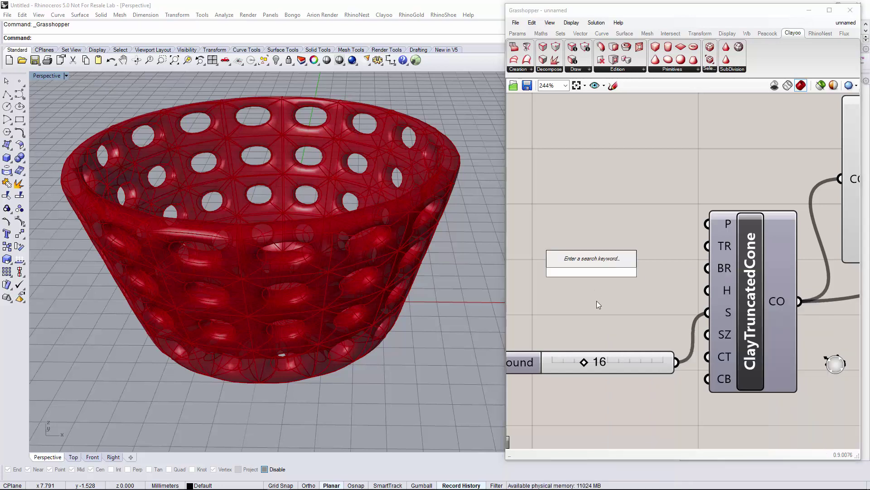
{"action": "type", "text": "5<1"}
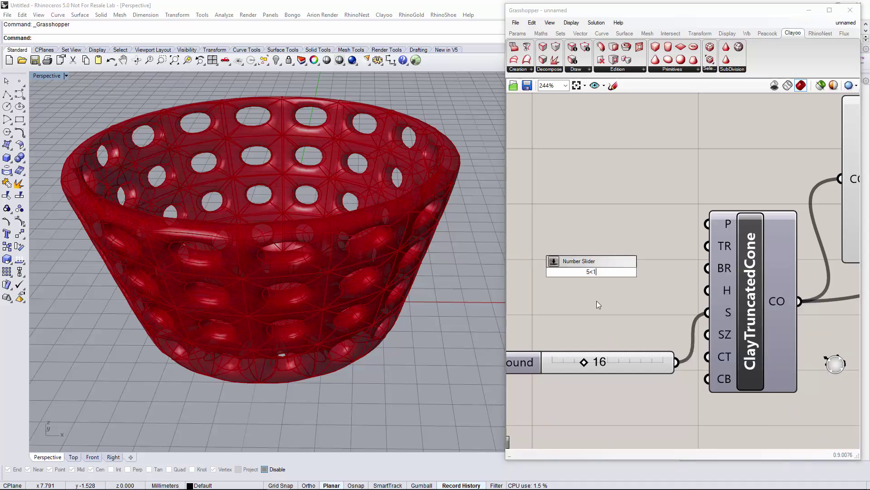
{"action": "key", "text": "Return"}
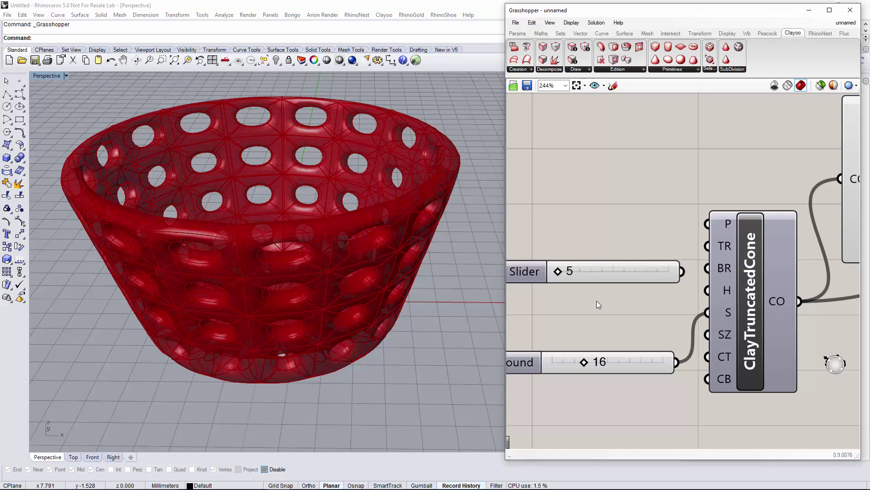
{"action": "left_click_drag", "start_coordinate": [683, 271], "coordinate": [707, 291]}
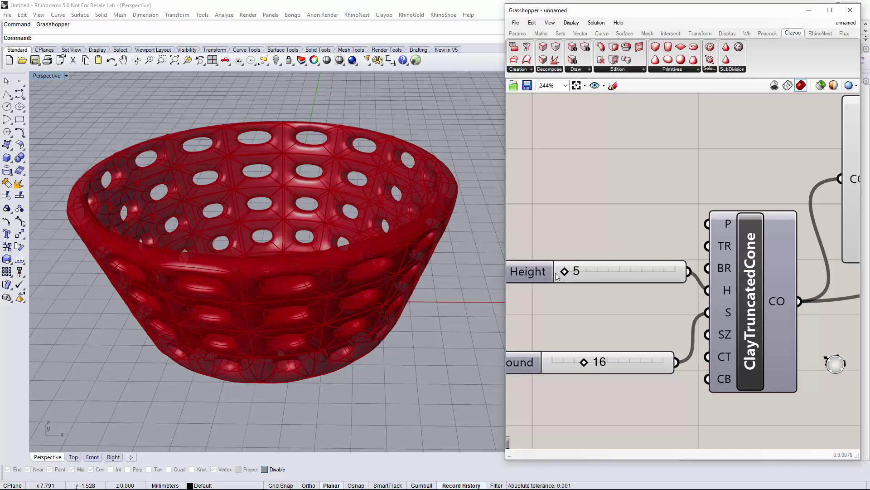
- Try taller bowl heights, raising Height to 8 and then lowering it to 7
{"action": "scroll", "coordinate": [562, 272], "scroll_direction": "down", "scroll_amount": 5}
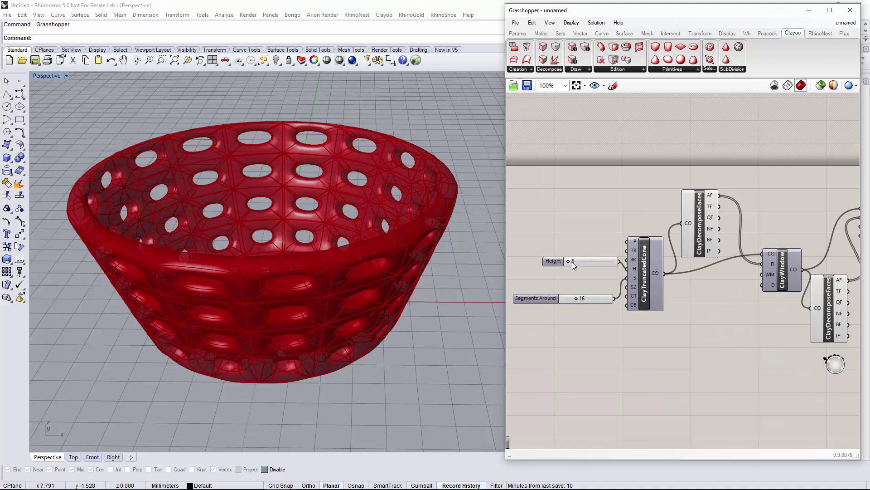
{"action": "left_click_drag", "start_coordinate": [572, 262], "coordinate": [546, 267]}
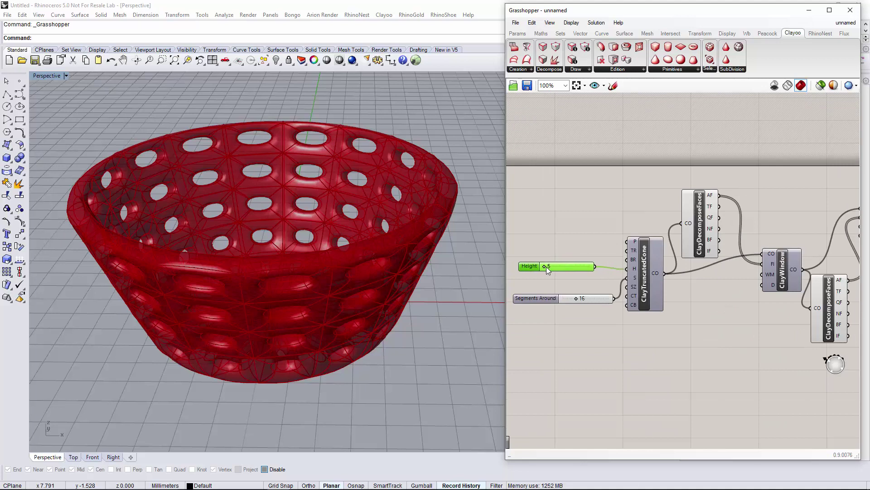
{"action": "right_click_drag", "start_coordinate": [399, 269], "coordinate": [372, 266]}
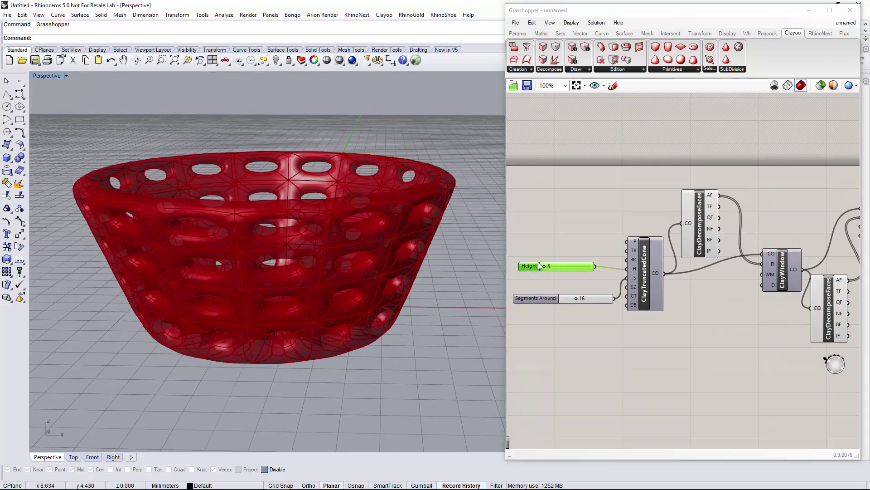
{"action": "scroll", "coordinate": [539, 266], "scroll_direction": "up", "scroll_amount": 4}
{"action": "left_click_drag", "start_coordinate": [551, 272], "coordinate": [586, 277]}
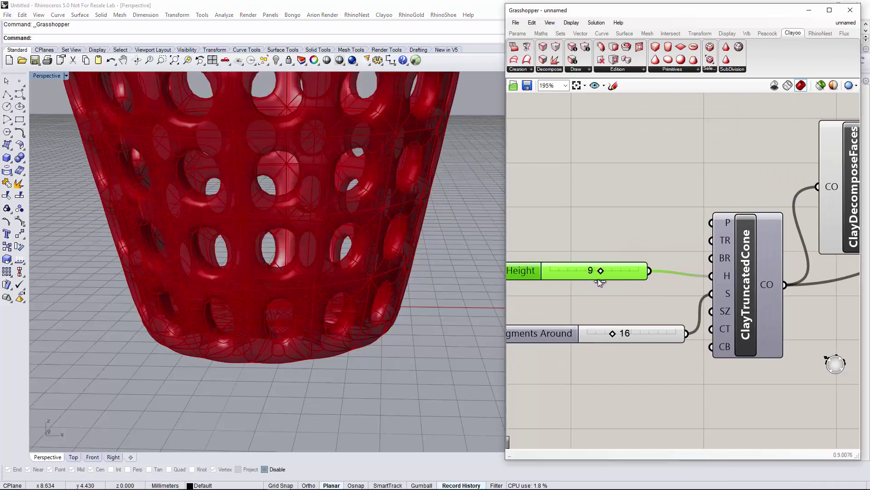
{"action": "left_click_drag", "start_coordinate": [577, 289], "coordinate": [575, 290]}
- Try Segments Around values of 13 and then 17 for more holes
{"action": "scroll", "coordinate": [336, 282], "scroll_direction": "down", "scroll_amount": 5}
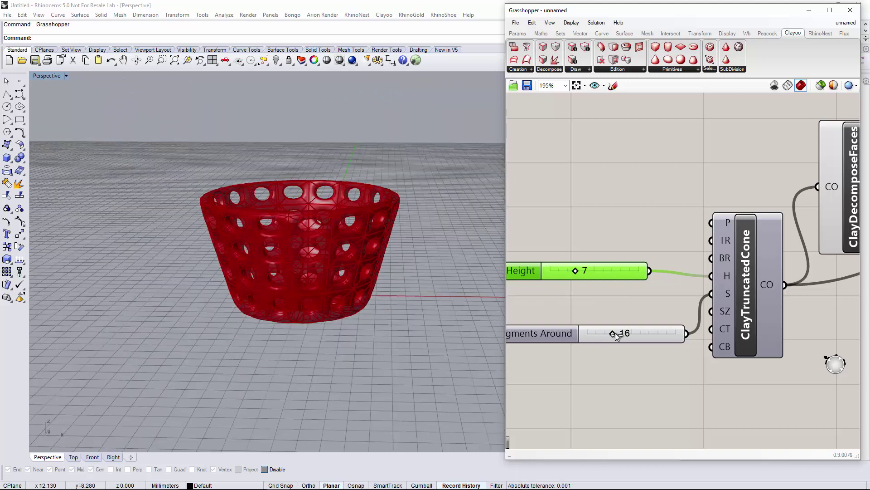
{"action": "mouse_move", "coordinate": [615, 333]}
{"action": "left_mouse_down"}
{"action": "mouse_move", "coordinate": [647, 336]}
{"action": "mouse_move", "coordinate": [605, 342]}
{"action": "left_mouse_up"}
{"action": "right_click_drag", "start_coordinate": [379, 282], "coordinate": [260, 284]}
{"action": "scroll", "coordinate": [286, 264], "scroll_direction": "up", "scroll_amount": 5}
{"action": "scroll", "coordinate": [269, 308], "scroll_direction": "down", "scroll_amount": 3}
{"action": "scroll", "coordinate": [269, 308], "scroll_direction": "down", "scroll_amount": 2}
{"action": "scroll", "coordinate": [267, 309], "scroll_direction": "up", "scroll_amount": 6}
{"action": "scroll", "coordinate": [260, 284], "scroll_direction": "down", "scroll_amount": 3}
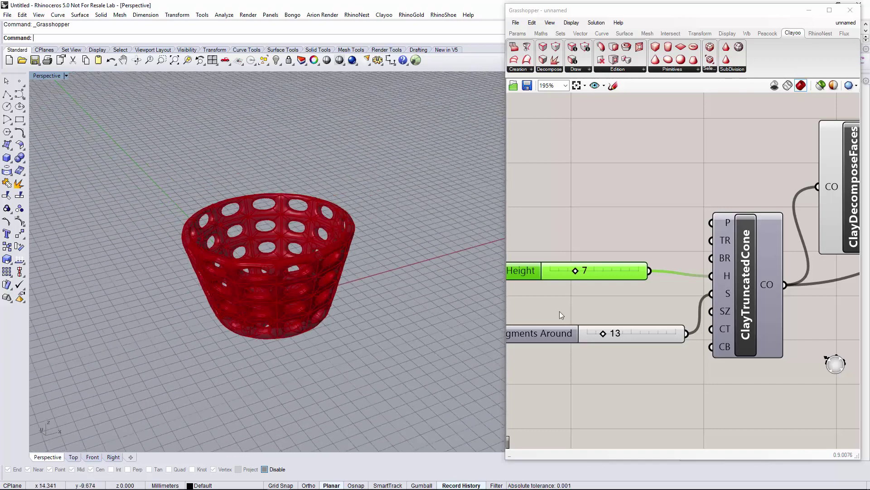
{"action": "scroll", "coordinate": [597, 330], "scroll_direction": "up", "scroll_amount": 1}
{"action": "mouse_move", "coordinate": [608, 333]}
{"action": "left_mouse_down"}
{"action": "mouse_move", "coordinate": [658, 342]}
{"action": "mouse_move", "coordinate": [589, 347]}
{"action": "mouse_move", "coordinate": [622, 342]}
{"action": "left_mouse_up"}
- Compare Heights 6–8 and Segments Around 14–18, ending at Height 6 and Segments Around 15
{"action": "right_click_drag", "start_coordinate": [408, 345], "coordinate": [378, 277]}
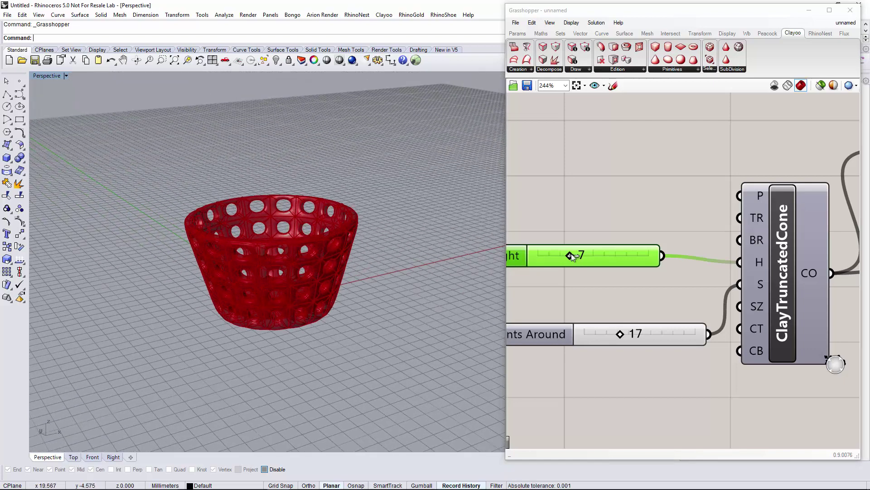
{"action": "left_click_drag", "start_coordinate": [570, 256], "coordinate": [557, 270]}
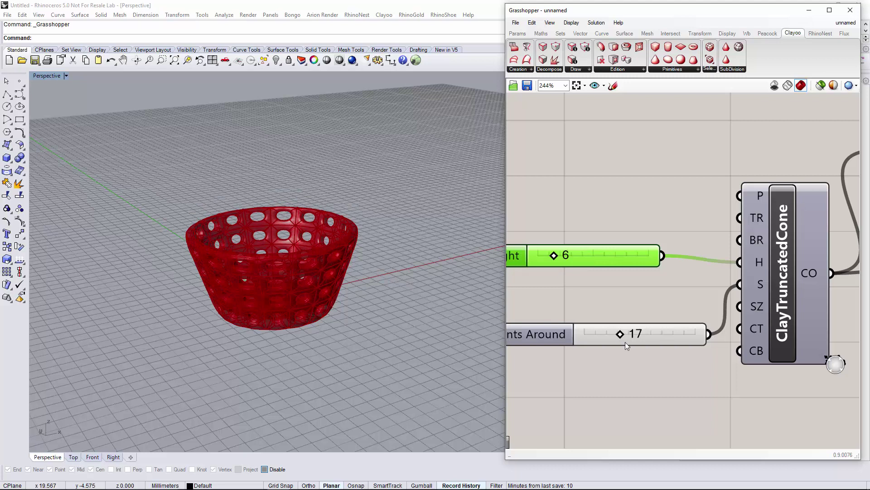
{"action": "mouse_move", "coordinate": [622, 333]}
{"action": "left_mouse_down"}
{"action": "mouse_move", "coordinate": [602, 334]}
{"action": "mouse_move", "coordinate": [627, 338]}
{"action": "left_mouse_up"}
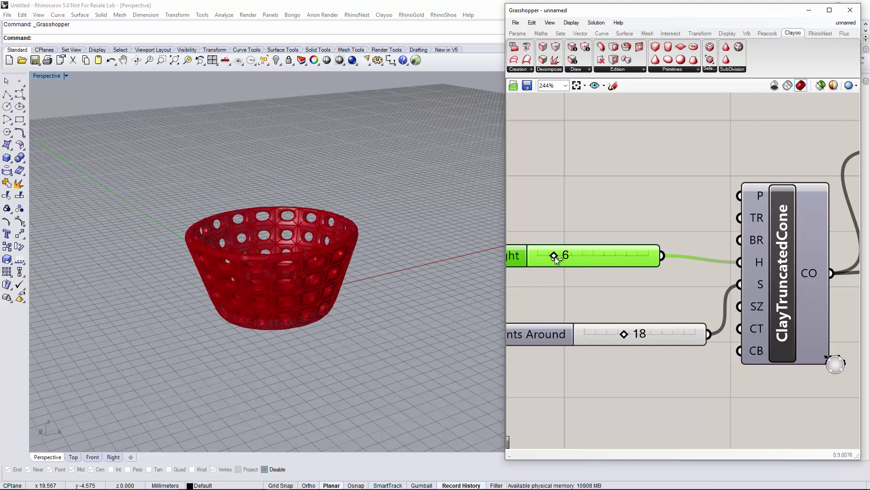
{"action": "left_click_drag", "start_coordinate": [568, 262], "coordinate": [581, 265]}
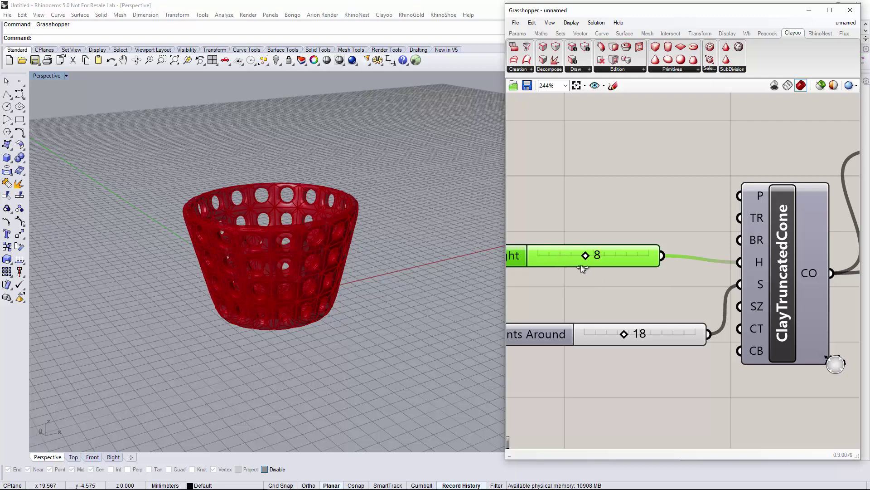
{"action": "right_click_drag", "start_coordinate": [481, 290], "coordinate": [403, 258]}
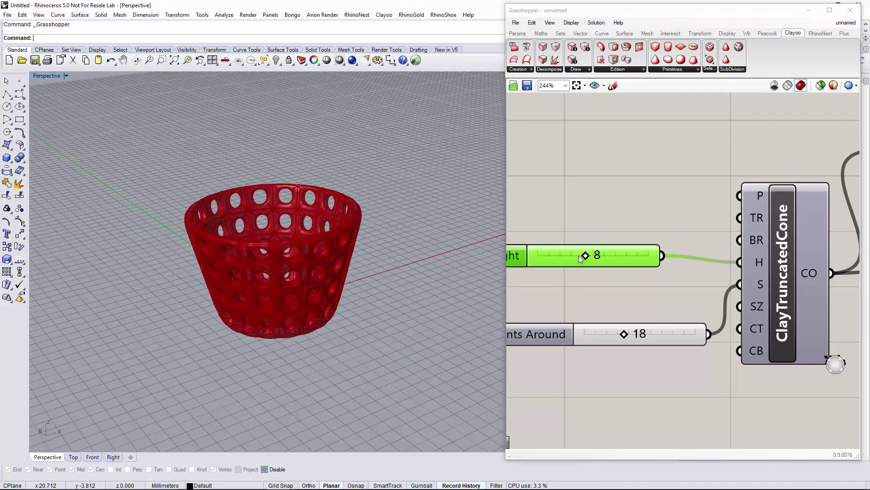
{"action": "left_click_drag", "start_coordinate": [586, 255], "coordinate": [575, 262]}
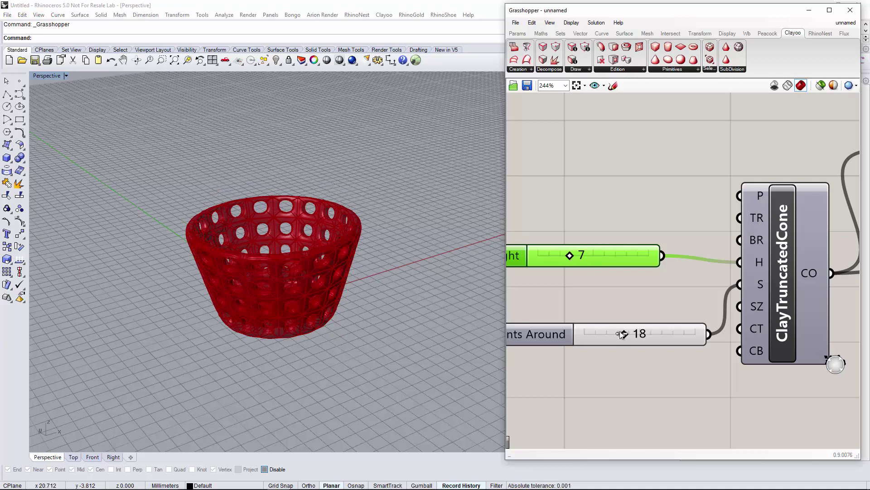
{"action": "left_click_drag", "start_coordinate": [624, 335], "coordinate": [608, 339]}
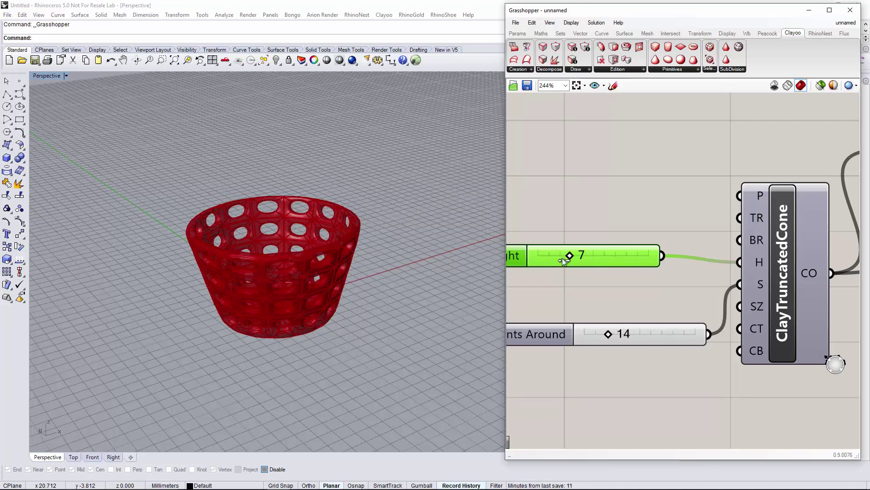
{"action": "left_click_drag", "start_coordinate": [561, 261], "coordinate": [559, 259]}
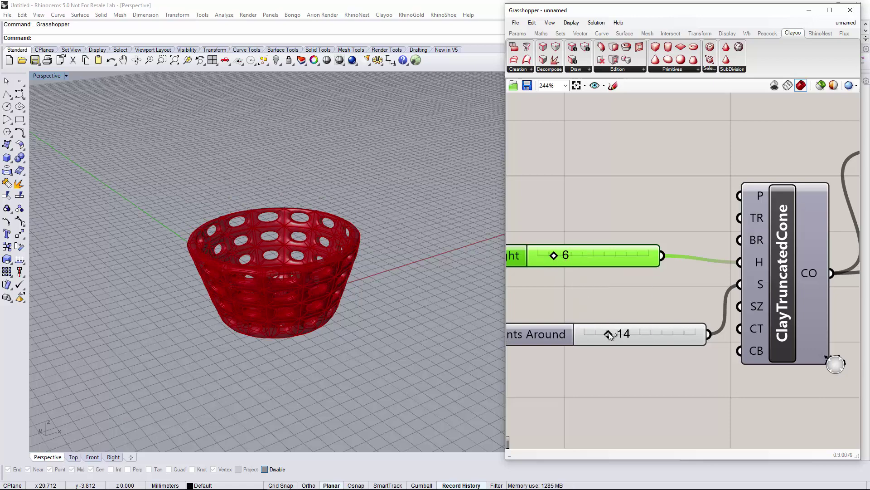
{"action": "left_click_drag", "start_coordinate": [612, 338], "coordinate": [614, 337]}
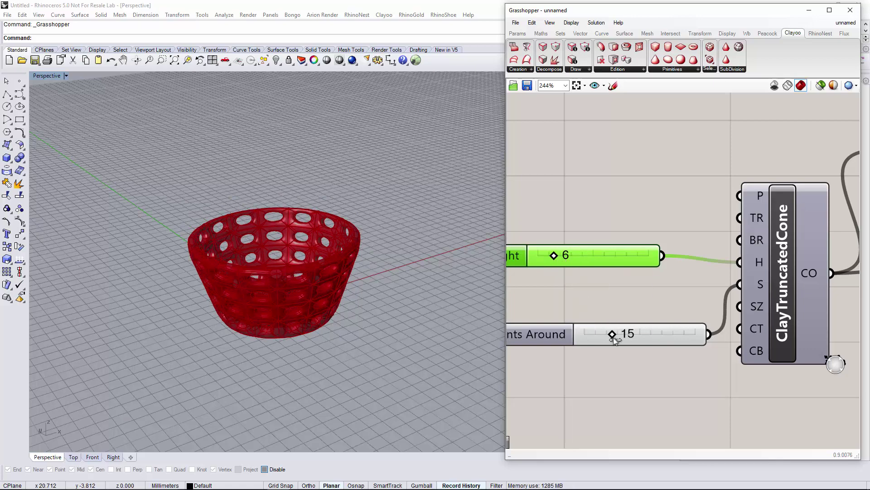
{"action": "right_click_drag", "start_coordinate": [423, 318], "coordinate": [297, 307]}
- Zoom and pan the canvas onto the Height and Segments Around sliders and ClayTruncatedCone
{"action": "scroll", "coordinate": [287, 289], "scroll_direction": "up", "scroll_amount": 3}
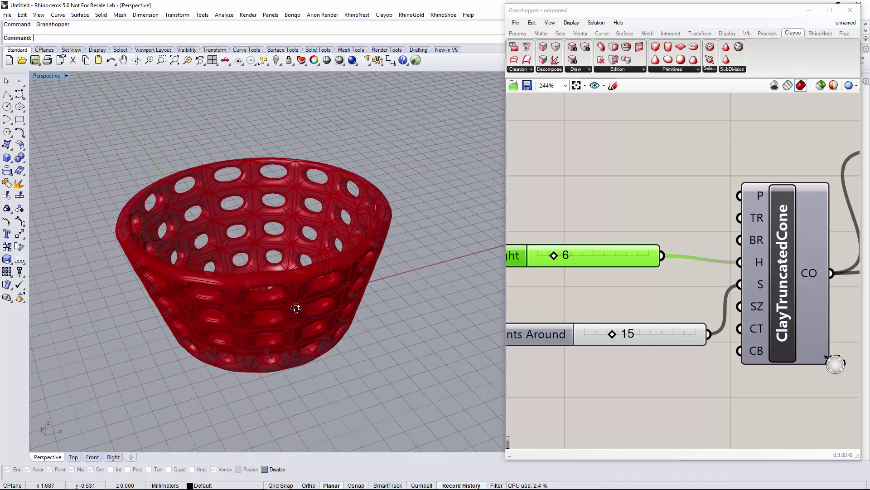
{"action": "scroll", "coordinate": [562, 268], "scroll_direction": "down", "scroll_amount": 5}
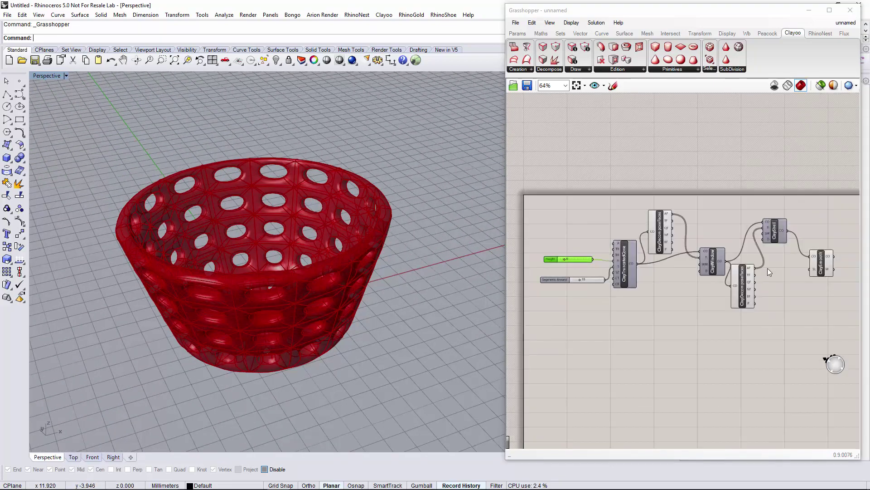
{"action": "scroll", "coordinate": [768, 267], "scroll_direction": "up", "scroll_amount": 1}
{"action": "right_click_drag", "start_coordinate": [728, 284], "coordinate": [705, 295]}
{"action": "right_click_drag", "start_coordinate": [366, 353], "coordinate": [255, 287]}
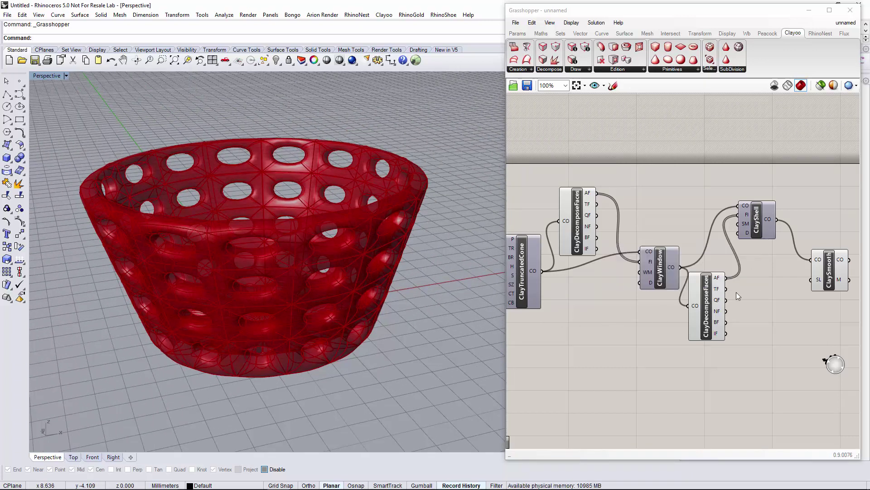
{"action": "scroll", "coordinate": [719, 317], "scroll_direction": "up", "scroll_amount": 3}
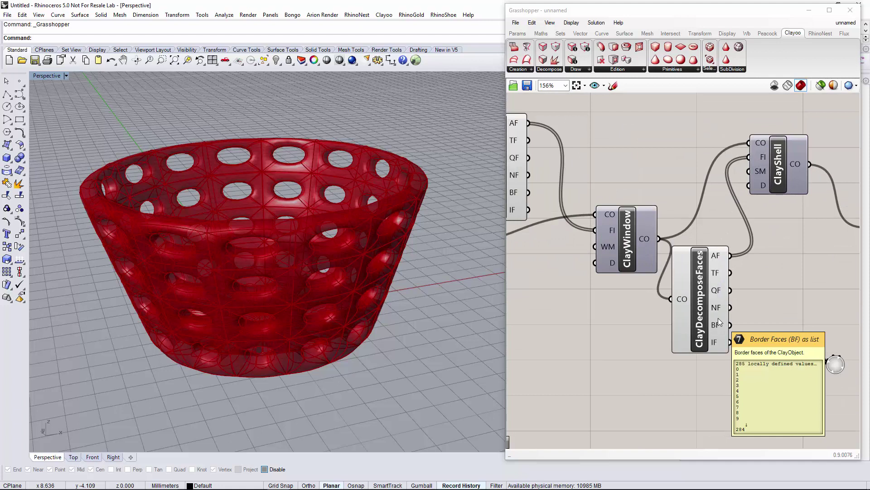
{"action": "scroll", "coordinate": [718, 318], "scroll_direction": "down", "scroll_amount": 3}
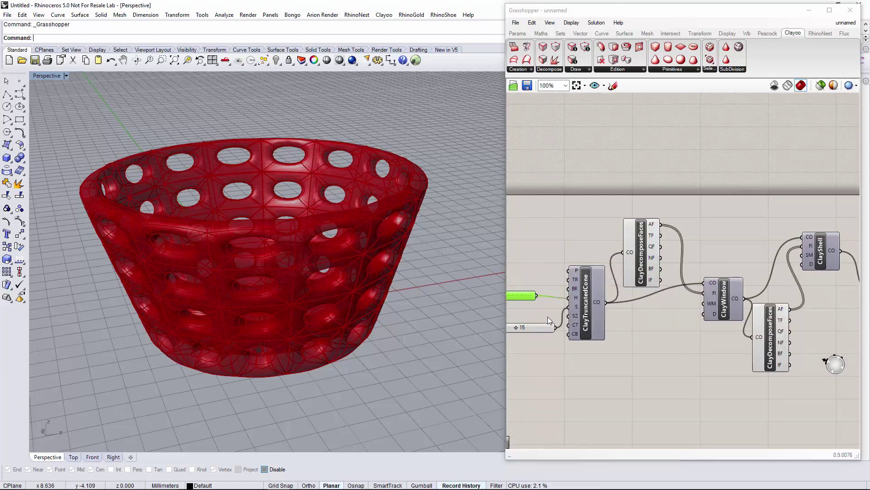
{"action": "scroll", "coordinate": [571, 314], "scroll_direction": "up", "scroll_amount": 3}
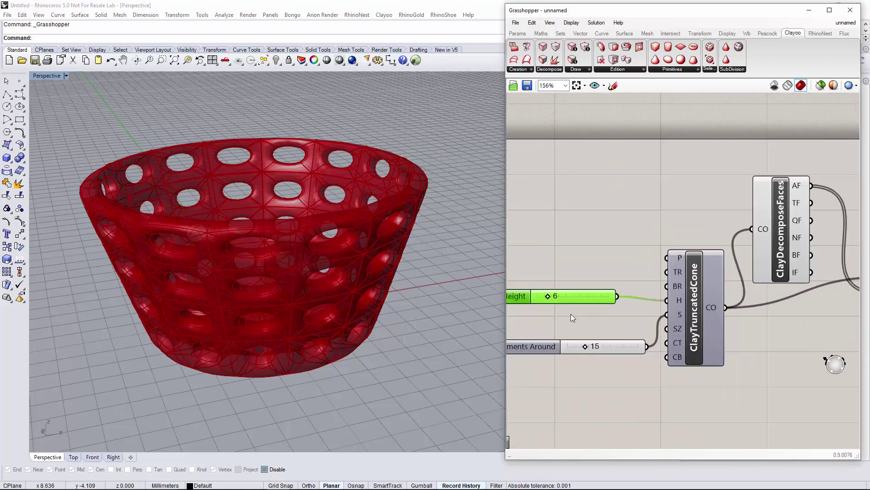
{"action": "right_click_drag", "start_coordinate": [616, 326], "coordinate": [641, 320]}
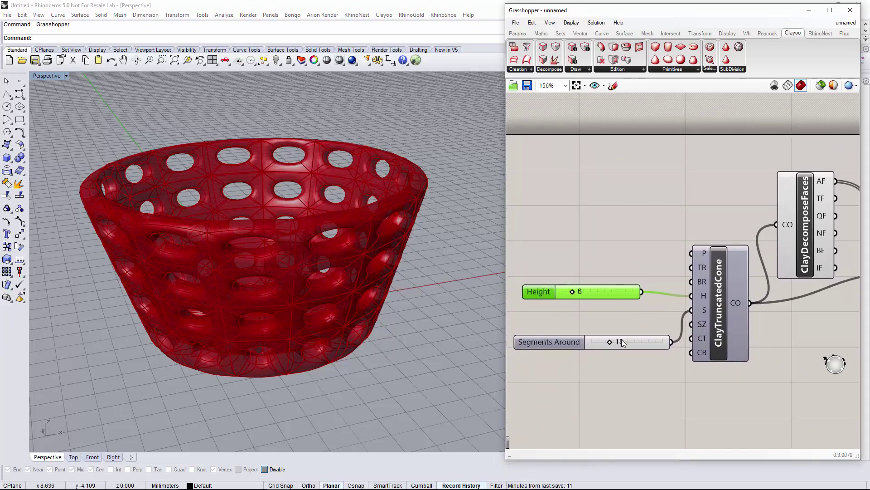
{"action": "scroll", "coordinate": [681, 306], "scroll_direction": "up", "scroll_amount": 1}
{"action": "right_click_drag", "start_coordinate": [650, 323], "coordinate": [675, 331]}
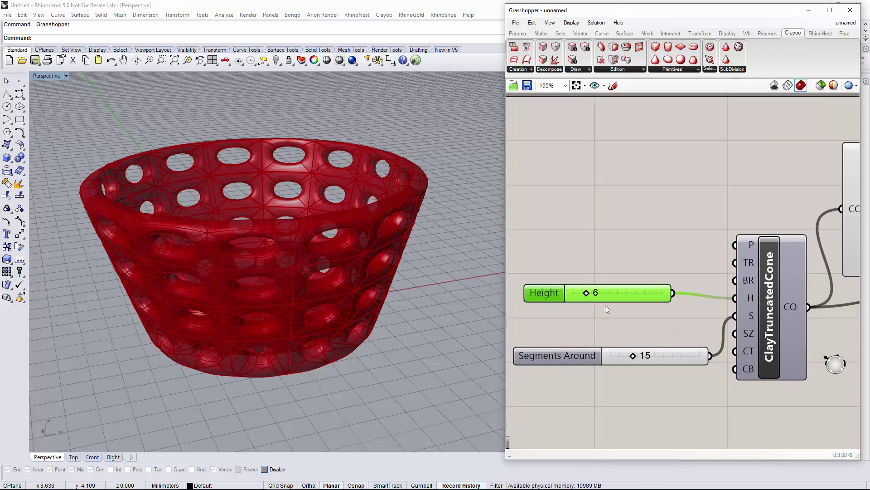
- Add a Number Slider preset to 5, wire it to the cone's SZ input, and test 8
{"action": "left_click", "coordinate": [585, 322]}
{"action": "double_click", "coordinate": [585, 321]}
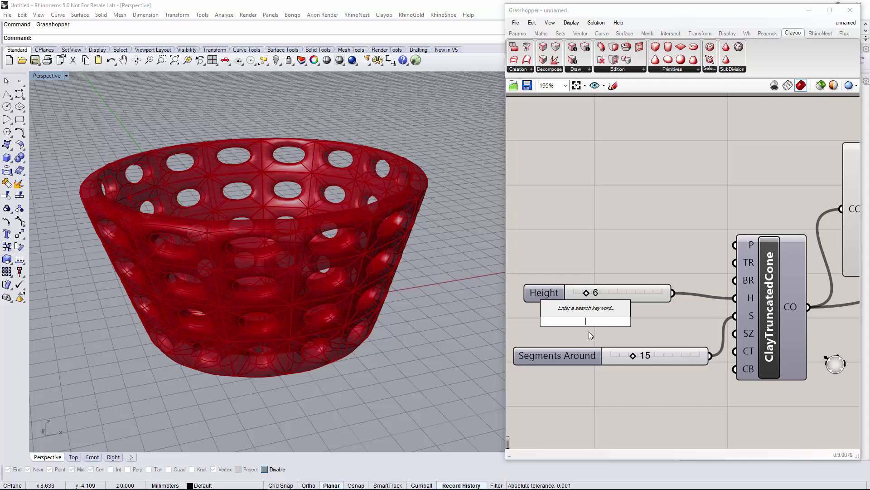
{"action": "type", "text": "5<15"}
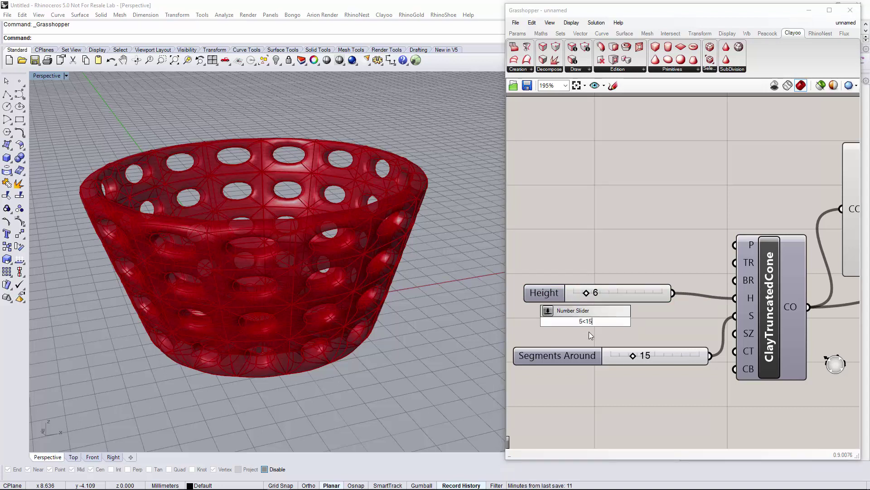
{"action": "key", "text": "Return"}
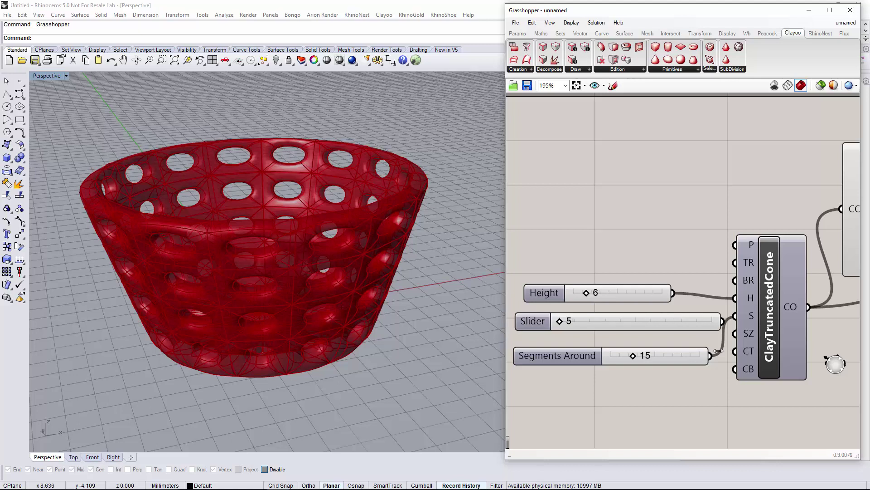
{"action": "left_click_drag", "start_coordinate": [658, 322], "coordinate": [739, 337]}
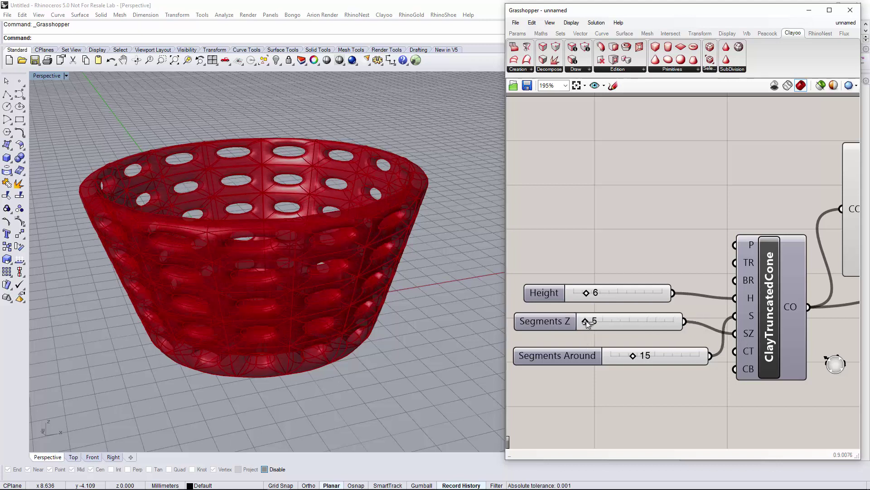
{"action": "mouse_move", "coordinate": [586, 320]}
{"action": "left_mouse_down"}
{"action": "mouse_move", "coordinate": [616, 323]}
{"action": "mouse_move", "coordinate": [580, 328]}
{"action": "left_mouse_up"}
- Lower the Segments Z slider's minimum to 3 in its settings editor
{"action": "left_click", "coordinate": [560, 322]}
{"action": "right_click", "coordinate": [559, 322]}
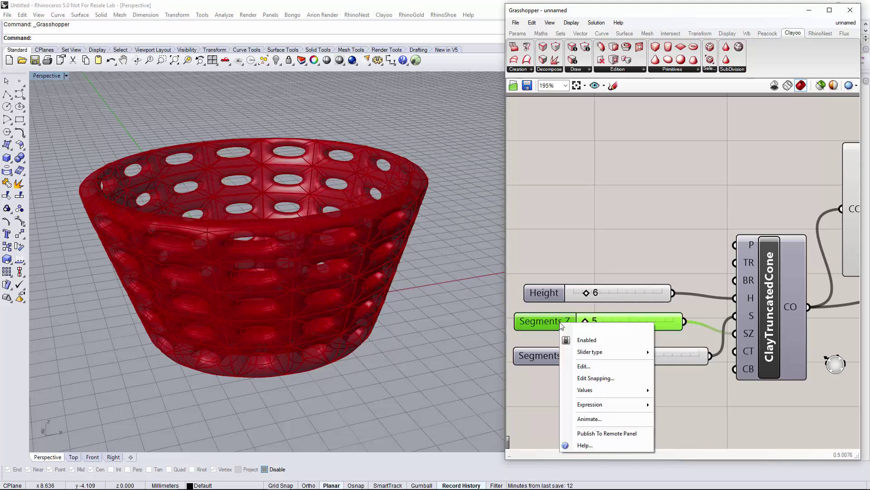
{"action": "left_click", "coordinate": [597, 366]}
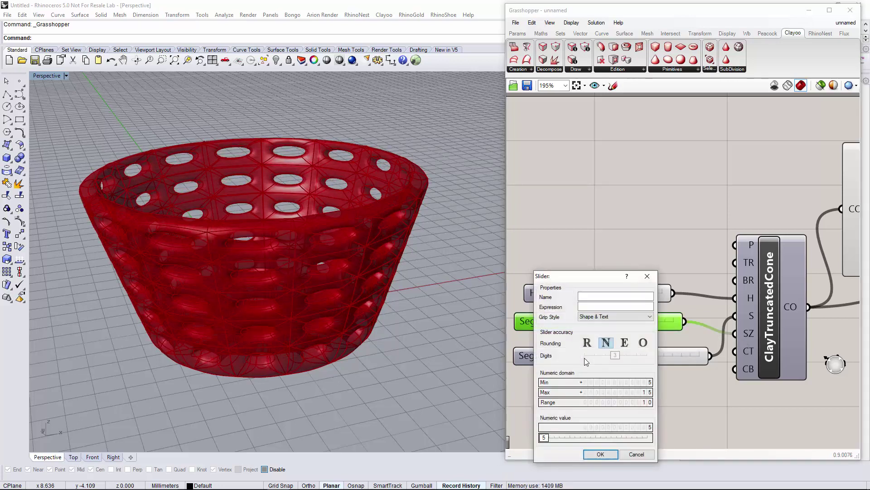
{"action": "double_click", "coordinate": [616, 384]}
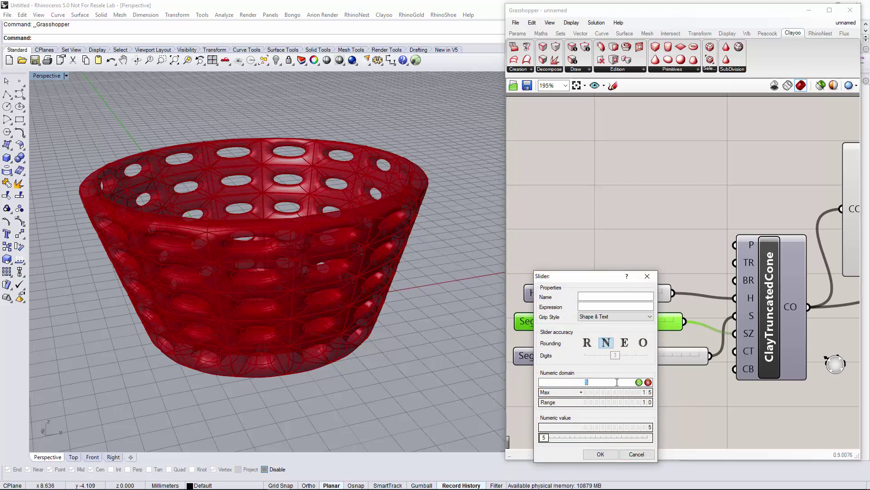
{"action": "type", "text": "3"}
{"action": "key", "text": "Return"}
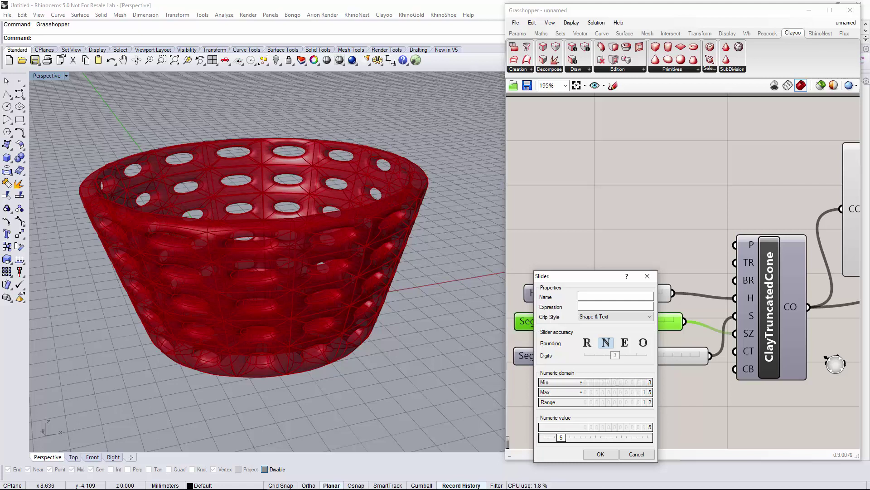
{"action": "left_click", "coordinate": [607, 456]}
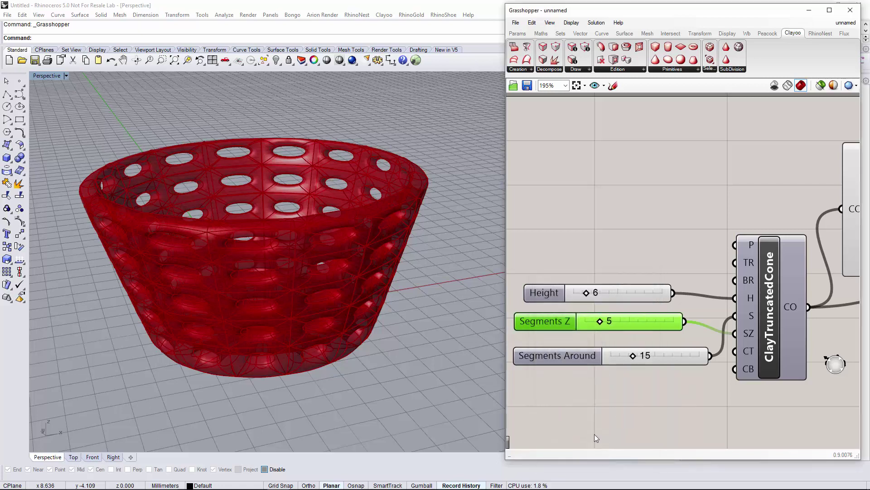
- Drop Segments Z to 3 for larger holes and inspect the bowl from the side
{"action": "left_click_drag", "start_coordinate": [601, 323], "coordinate": [585, 330]}
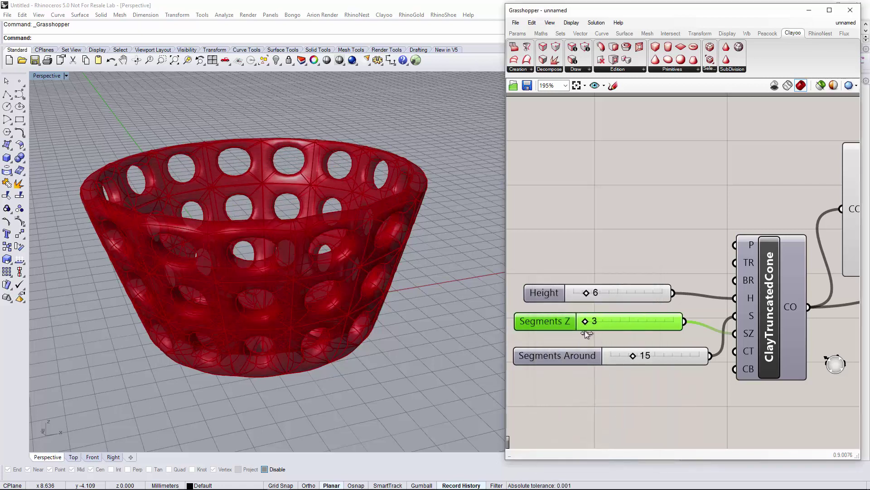
{"action": "right_click_drag", "start_coordinate": [299, 259], "coordinate": [322, 274]}
{"action": "scroll", "coordinate": [301, 283], "scroll_direction": "down", "scroll_amount": 3}
{"action": "scroll", "coordinate": [322, 278], "scroll_direction": "up", "scroll_amount": 3}
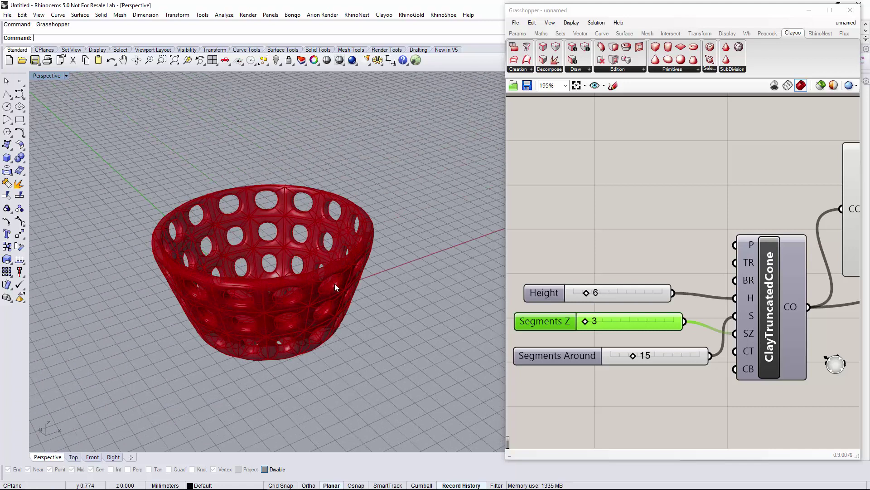
{"action": "left_click", "coordinate": [573, 225]}
{"action": "scroll", "coordinate": [573, 232], "scroll_direction": "down", "scroll_amount": 5}
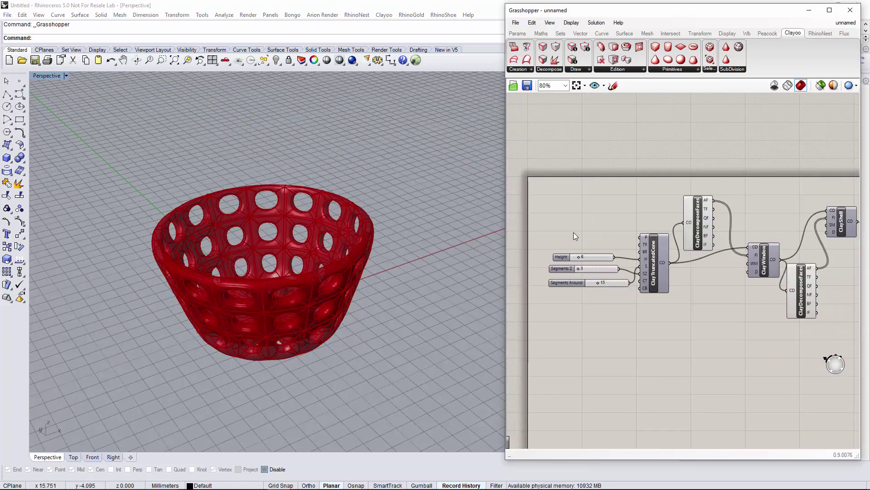
{"action": "scroll", "coordinate": [571, 233], "scroll_direction": "up", "scroll_amount": 3}
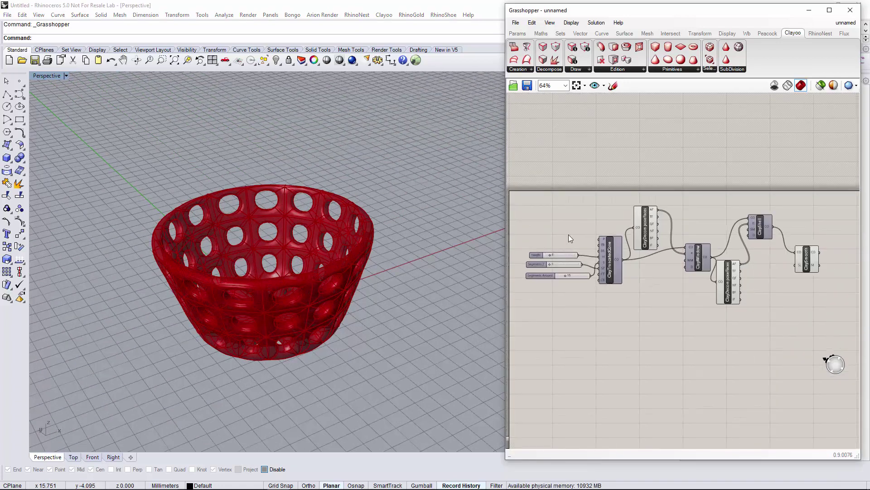
{"action": "scroll", "coordinate": [568, 234], "scroll_direction": "up", "scroll_amount": 1}
{"action": "scroll", "coordinate": [569, 235], "scroll_direction": "up", "scroll_amount": 1}
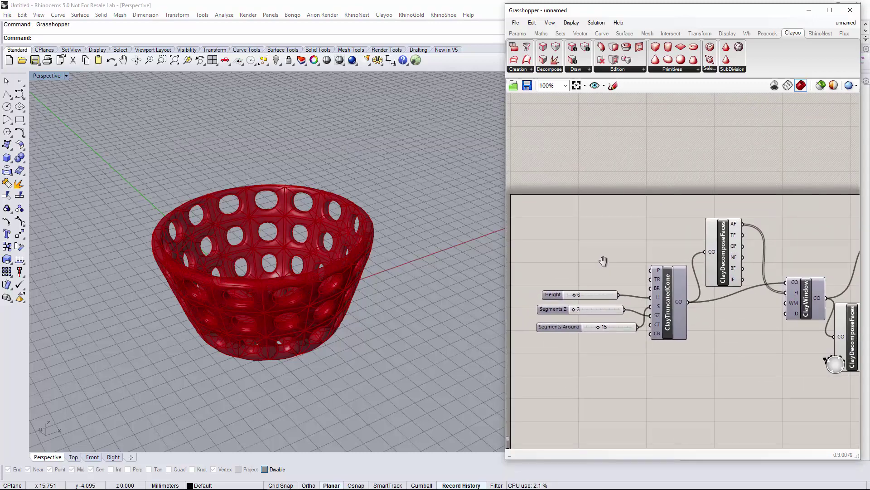
- Set Height to 7 and Segments Around to 16, then look down into the bowl
{"action": "right_click_drag", "start_coordinate": [351, 331], "coordinate": [312, 290]}
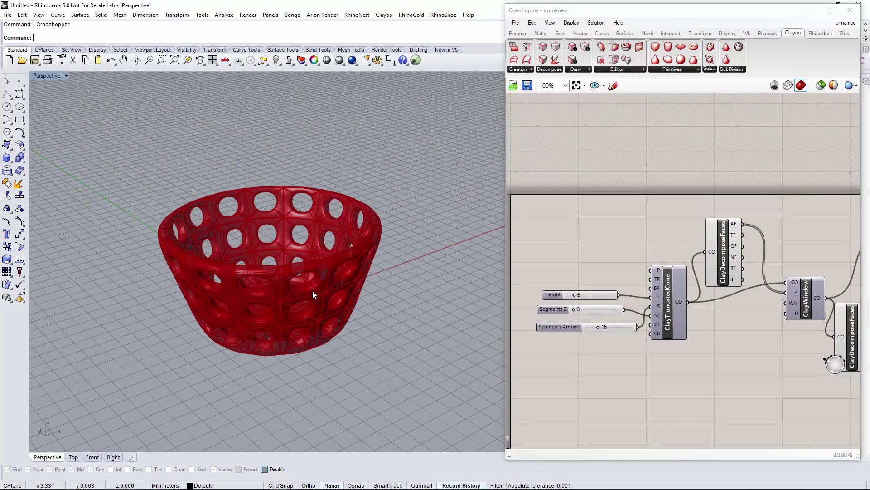
{"action": "scroll", "coordinate": [550, 298], "scroll_direction": "up", "scroll_amount": 4}
{"action": "left_click_drag", "start_coordinate": [591, 299], "coordinate": [605, 297]}
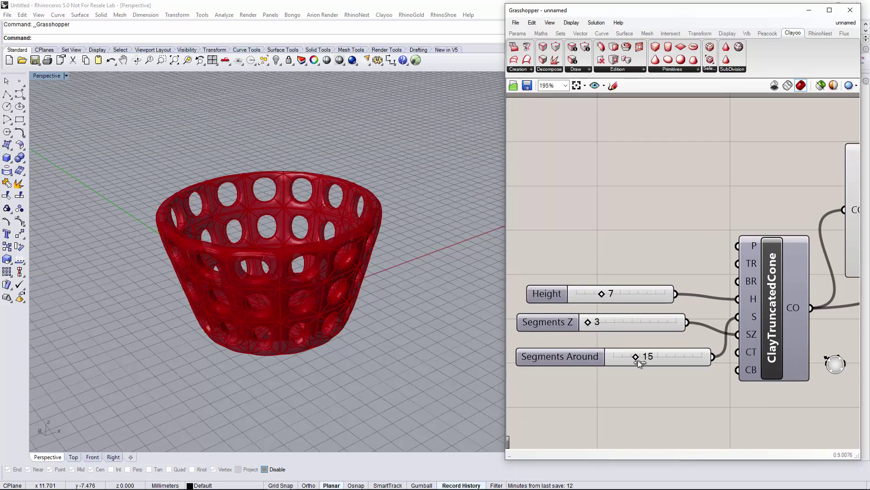
{"action": "mouse_move", "coordinate": [637, 357]}
{"action": "left_mouse_down"}
{"action": "mouse_move", "coordinate": [646, 361]}
{"action": "mouse_move", "coordinate": [639, 365]}
{"action": "left_mouse_up"}
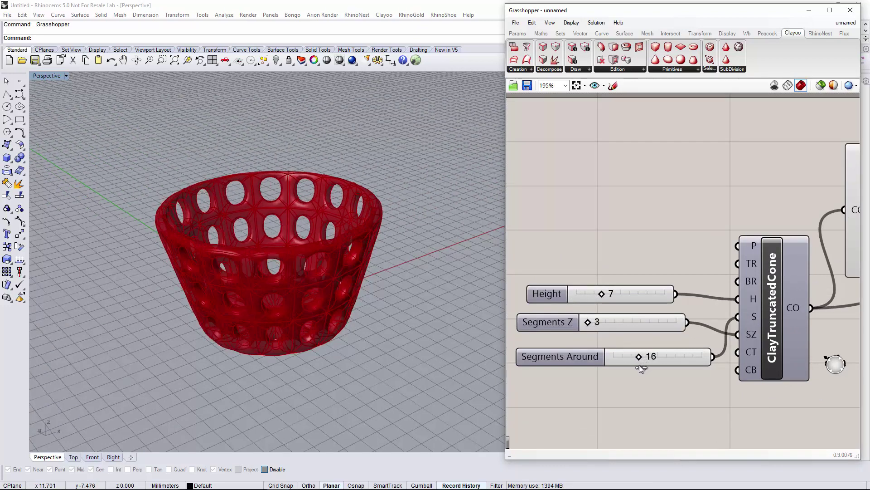
{"action": "right_click_drag", "start_coordinate": [391, 323], "coordinate": [315, 276]}
{"action": "scroll", "coordinate": [314, 275], "scroll_direction": "down", "scroll_amount": 5}
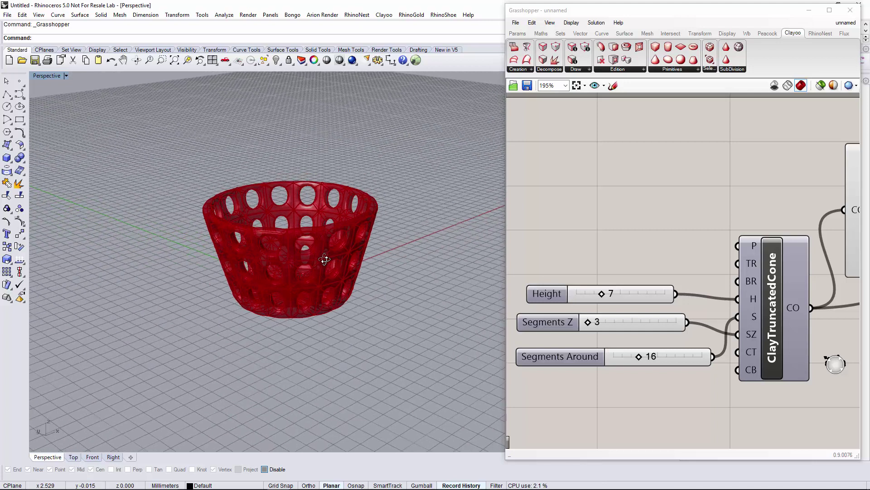
{"action": "scroll", "coordinate": [562, 267], "scroll_direction": "down", "scroll_amount": 5}
{"action": "scroll", "coordinate": [804, 262], "scroll_direction": "up", "scroll_amount": 4}
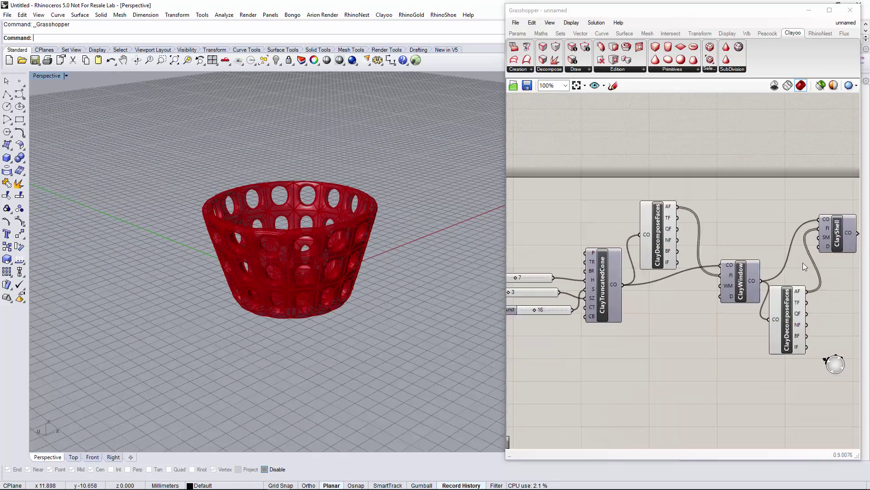
{"action": "right_click_drag", "start_coordinate": [713, 246], "coordinate": [651, 246]}
{"action": "scroll", "coordinate": [686, 249], "scroll_direction": "down", "scroll_amount": 4}
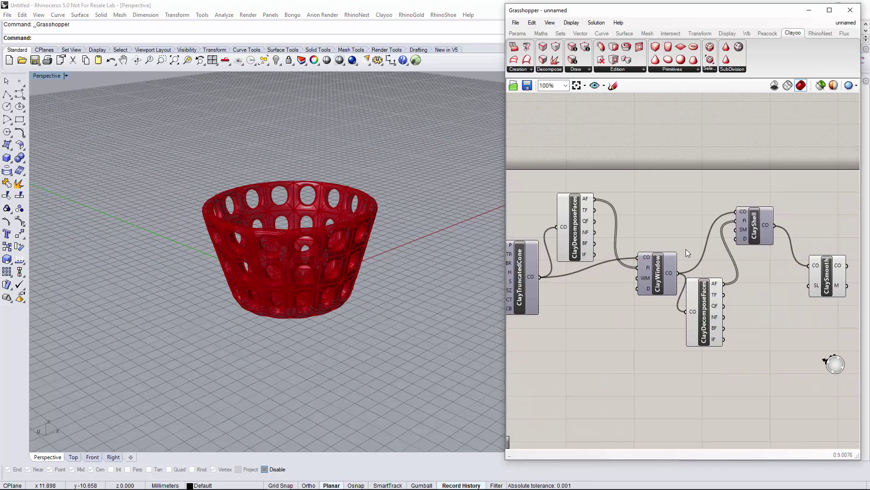
{"action": "right_click_drag", "start_coordinate": [671, 279], "coordinate": [724, 286]}
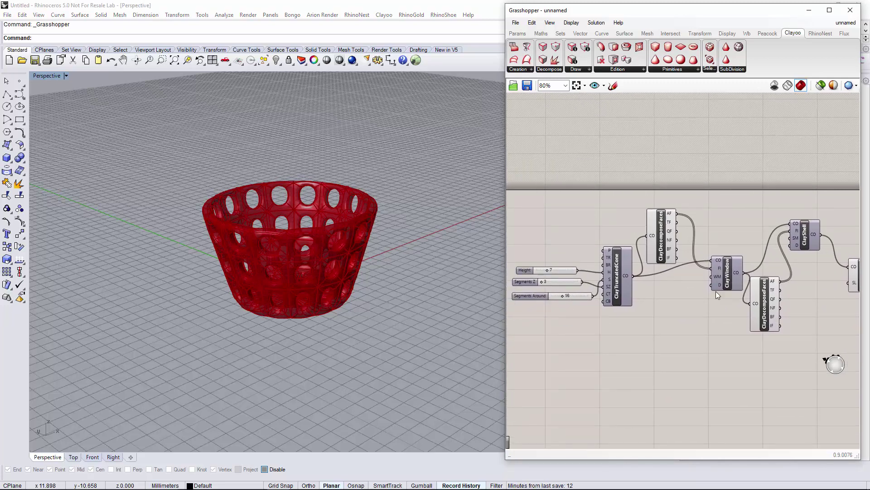
{"action": "scroll", "coordinate": [679, 299], "scroll_direction": "up", "scroll_amount": 2}
{"action": "scroll", "coordinate": [623, 283], "scroll_direction": "down", "scroll_amount": 3}
{"action": "right_click_drag", "start_coordinate": [623, 284], "coordinate": [620, 287]}
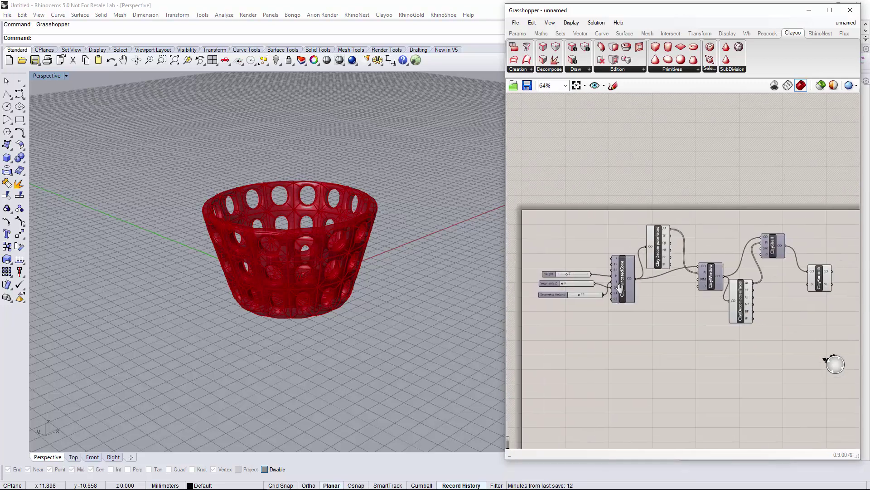
{"action": "scroll", "coordinate": [608, 274], "scroll_direction": "up", "scroll_amount": 4}
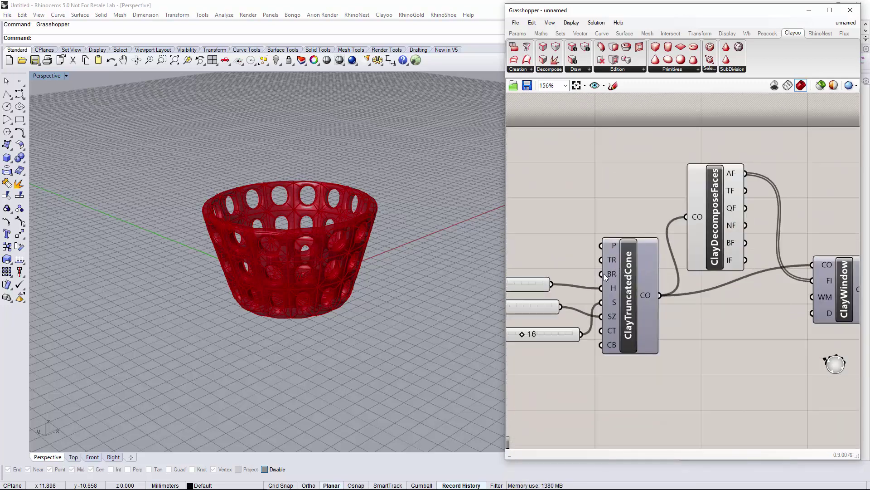
{"action": "scroll", "coordinate": [594, 252], "scroll_direction": "up", "scroll_amount": 2}
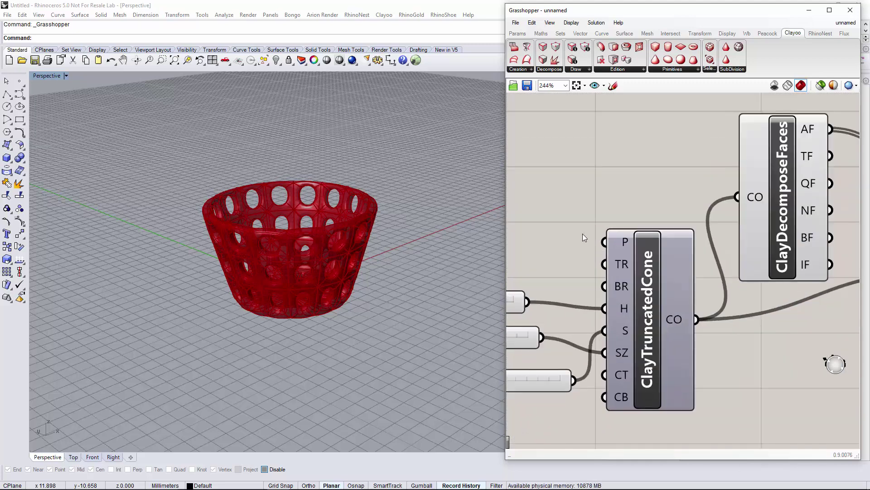
{"action": "right_click_drag", "start_coordinate": [552, 248], "coordinate": [584, 247]}
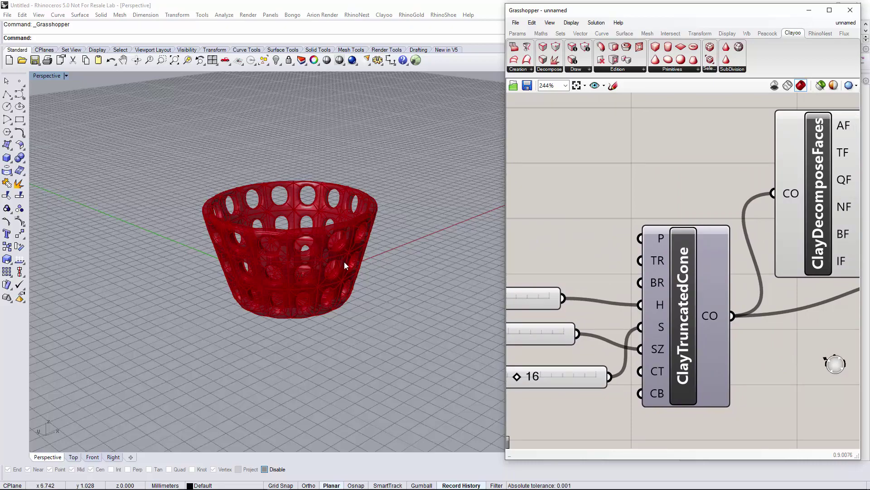
{"action": "right_click_drag", "start_coordinate": [344, 262], "coordinate": [361, 158]}
{"action": "right_click_drag", "start_coordinate": [396, 210], "coordinate": [361, 281]}
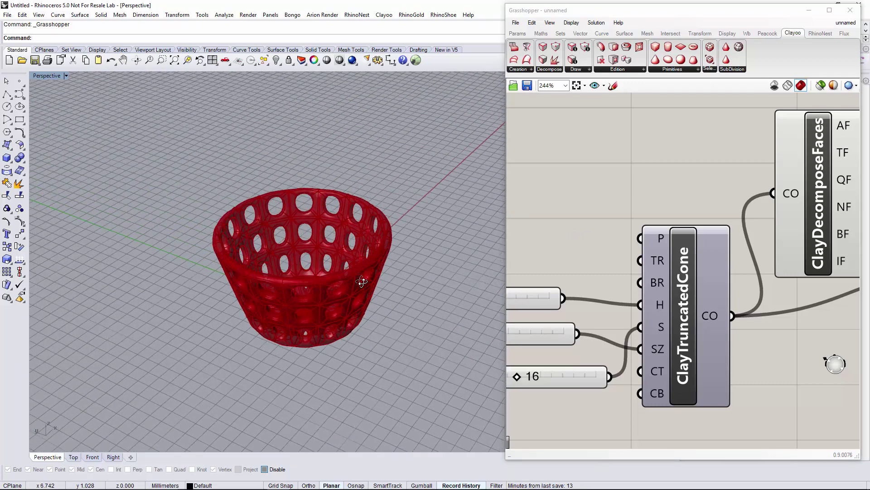